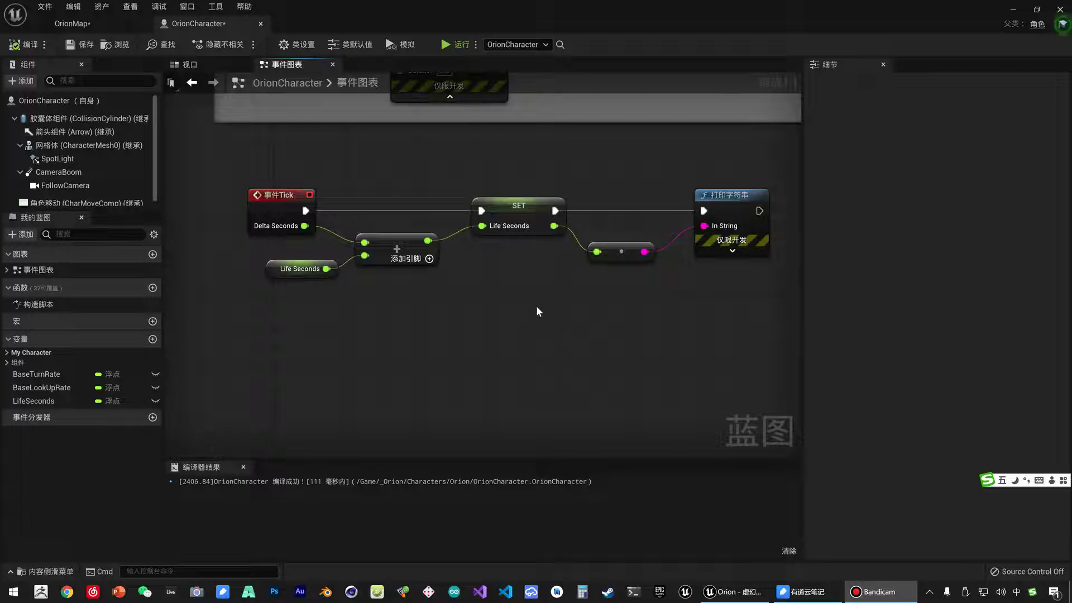
# - Wrap the Event Tick and Print String nodes in a comment titled 'Tick 事件'
pyautogui.moveTo(457, 333)
pyautogui.mouseDown(button='right')
pyautogui.moveTo(455, 367)
pyautogui.moveTo(364, 364)
pyautogui.moveTo(486, 332)
pyautogui.moveTo(465, 340)
pyautogui.mouseUp(button='right')
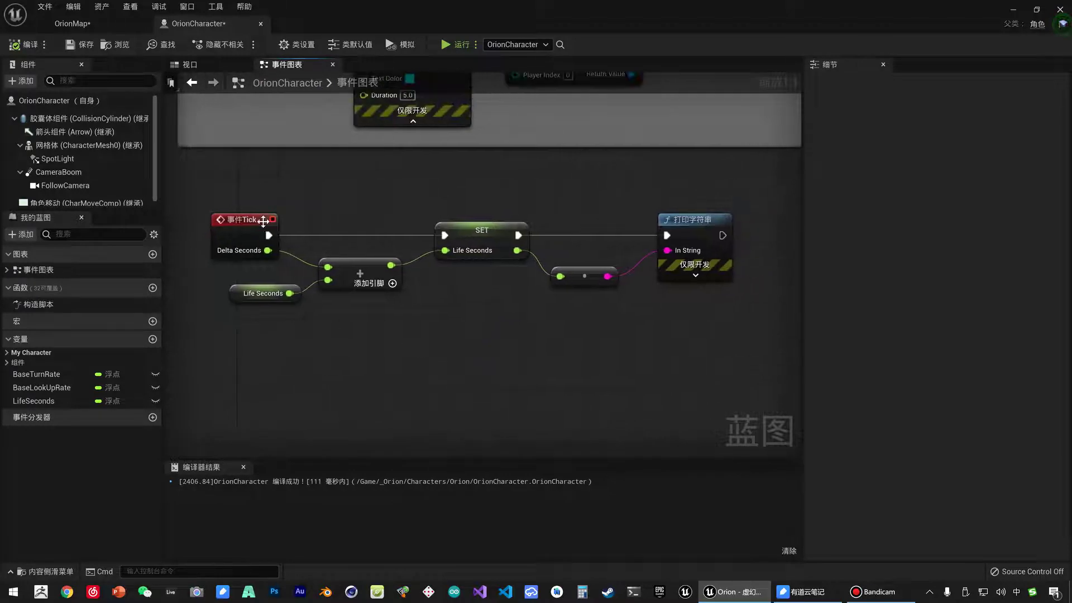
pyautogui.moveTo(180, 180); pyautogui.dragTo(720, 306)
pyautogui.press('c')
pyautogui.write('Tick')
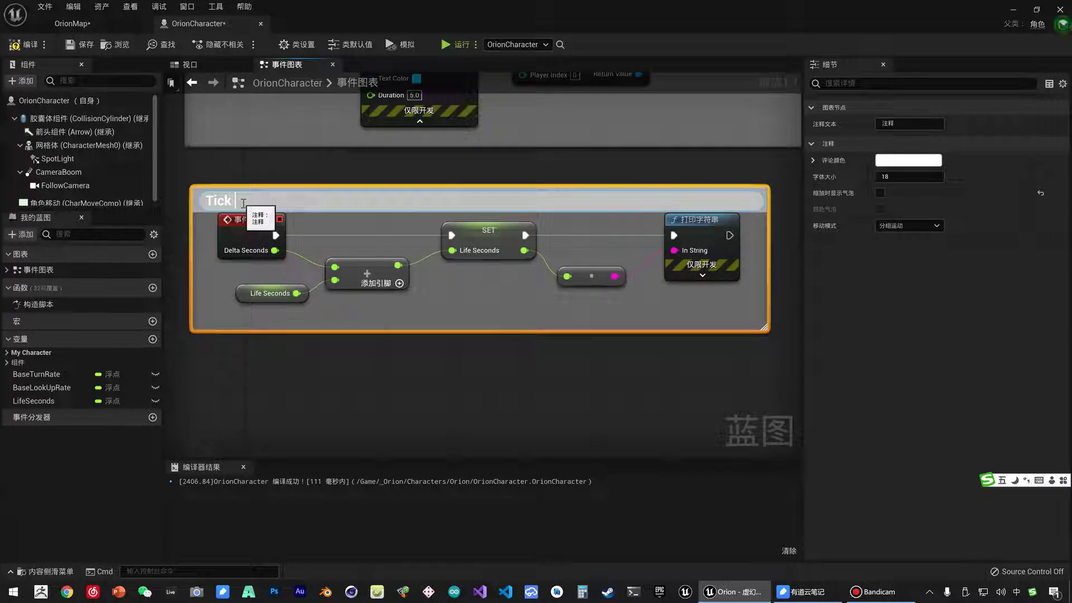
pyautogui.write('事件')
pyautogui.press('Return')
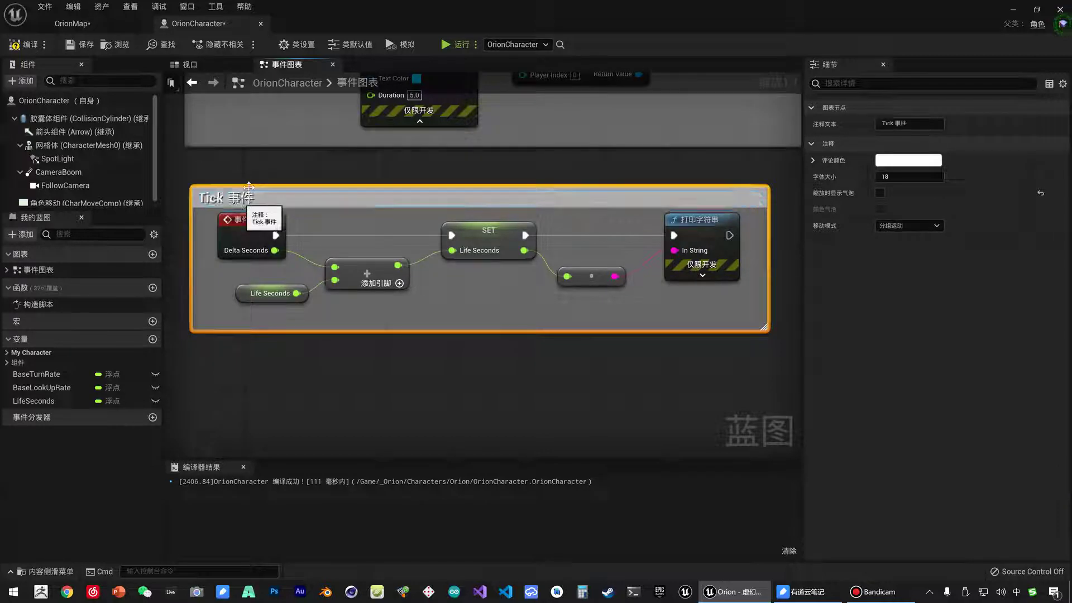
# - Nudge the Tick 事件 comment into place and bring up the OrionMap level
pyautogui.moveTo(277, 211); pyautogui.dragTo(268, 193)
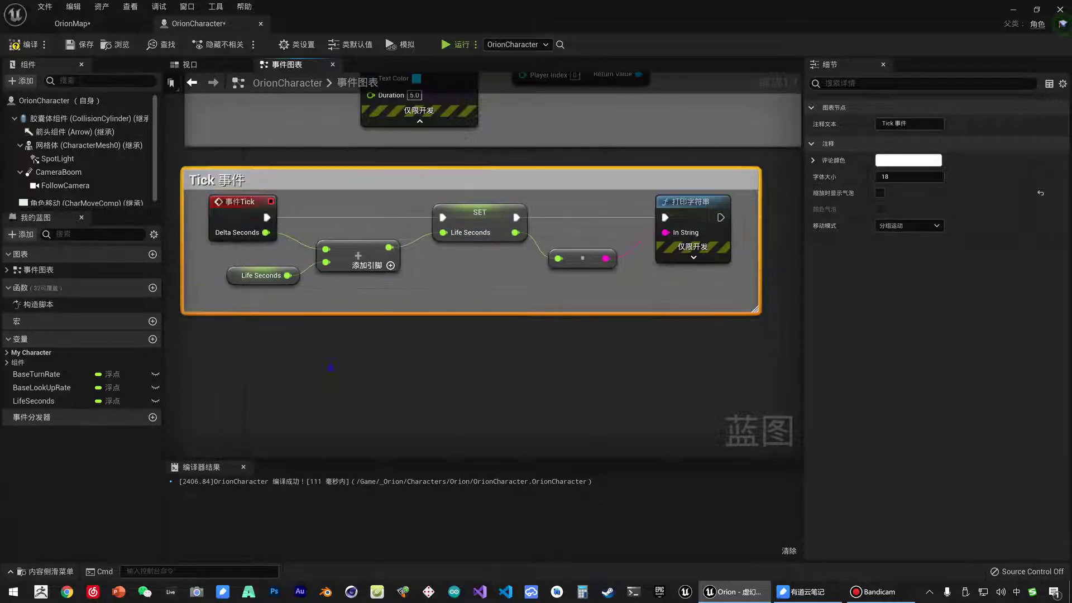
pyautogui.moveTo(331, 367)
pyautogui.mouseDown(button='right')
pyautogui.moveTo(425, 403)
pyautogui.moveTo(447, 316)
pyautogui.mouseUp(button='right')
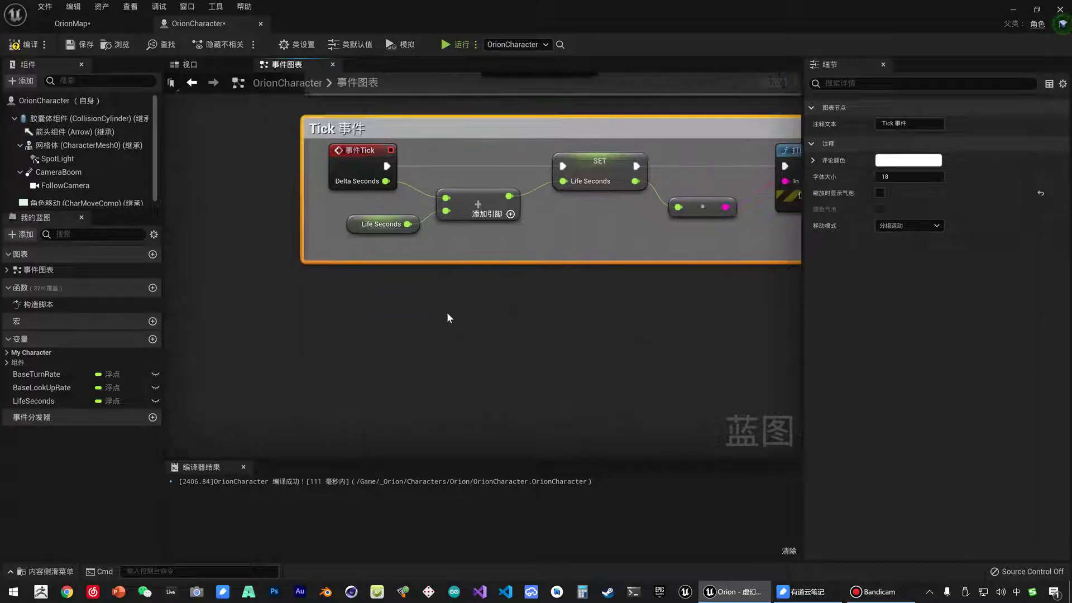
pyautogui.click(112, 28)
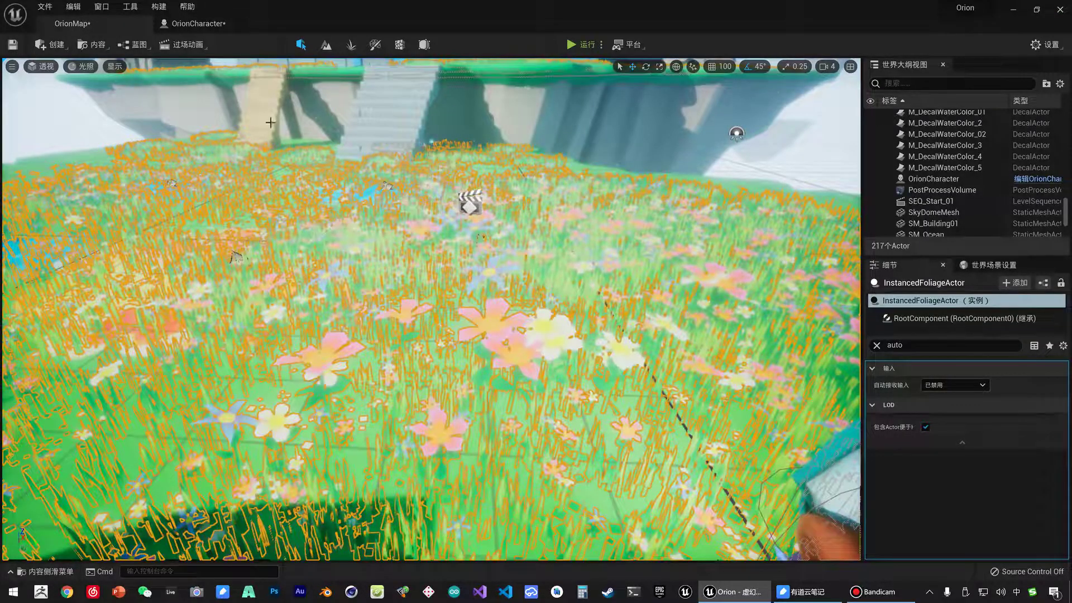
# - Fly the camera around the OrionMap flower field, then go back to the OrionCharacter graph
pyautogui.moveTo(270, 122)
pyautogui.mouseDown(button='right')
pyautogui.moveTo(291, 134)
pyautogui.moveTo(262, 128)
pyautogui.mouseUp(button='right')
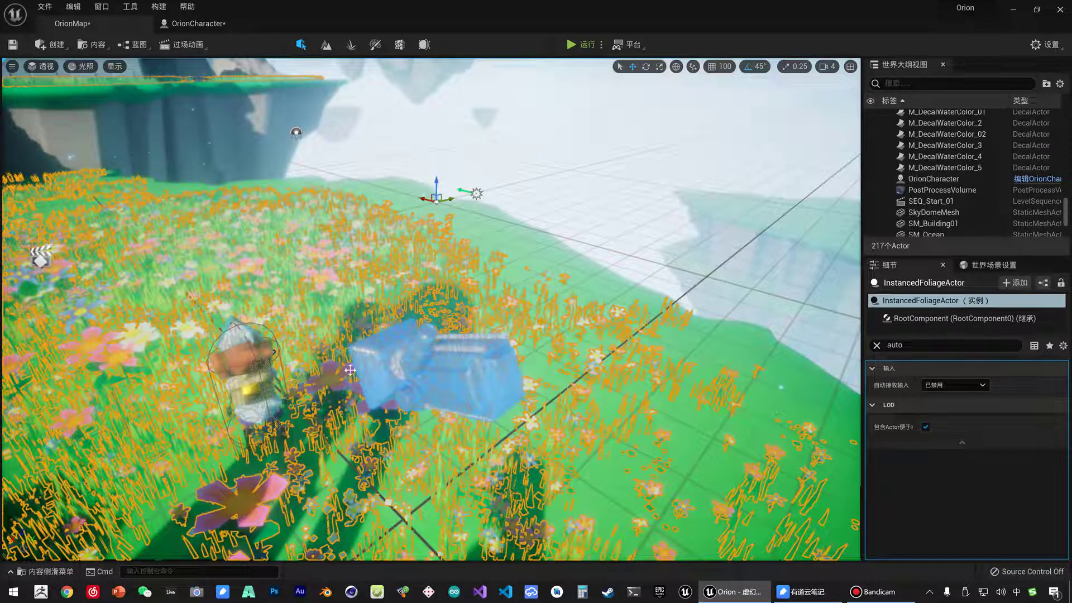
pyautogui.click(192, 24)
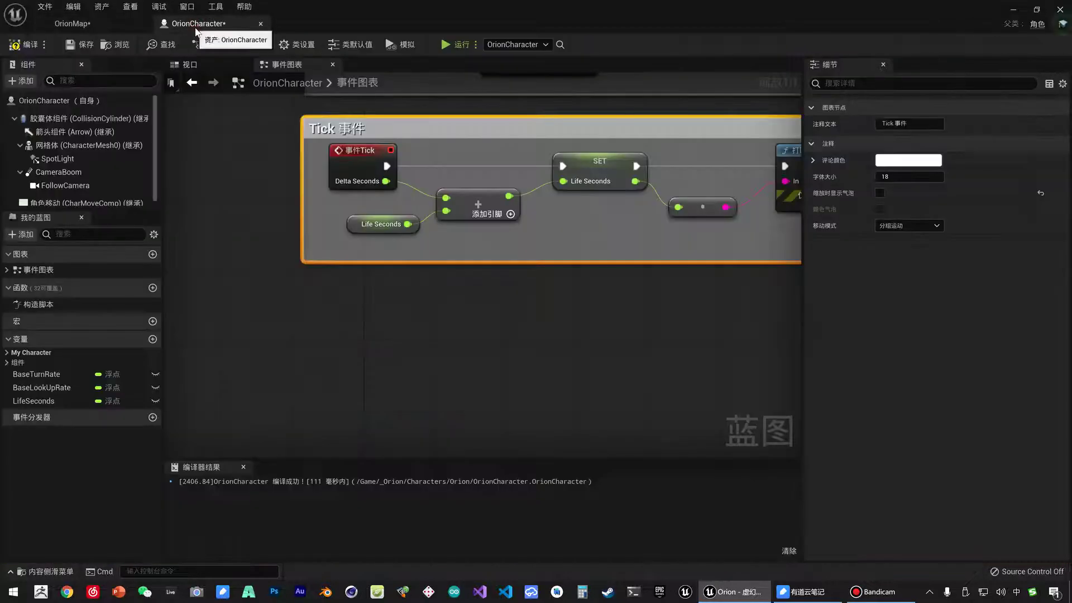
# - Place a 鼠标滚轮轴 (Mouse Wheel Axis) event node in empty space below the Tick 事件 comment
pyautogui.click(408, 326)
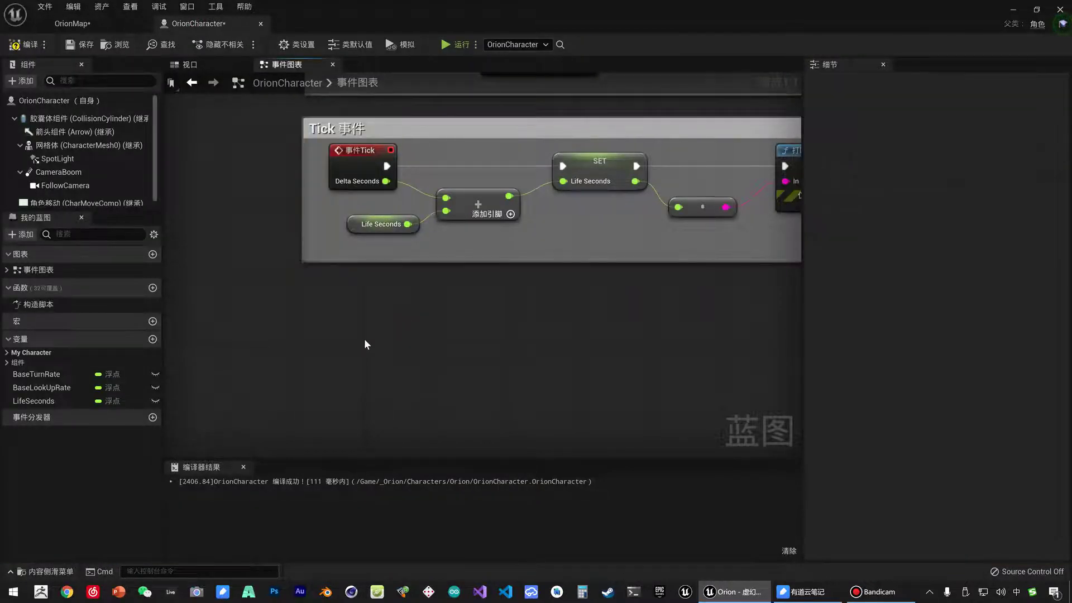
pyautogui.moveTo(364, 341); pyautogui.dragTo(366, 305, button='right')
pyautogui.rightClick(347, 289)
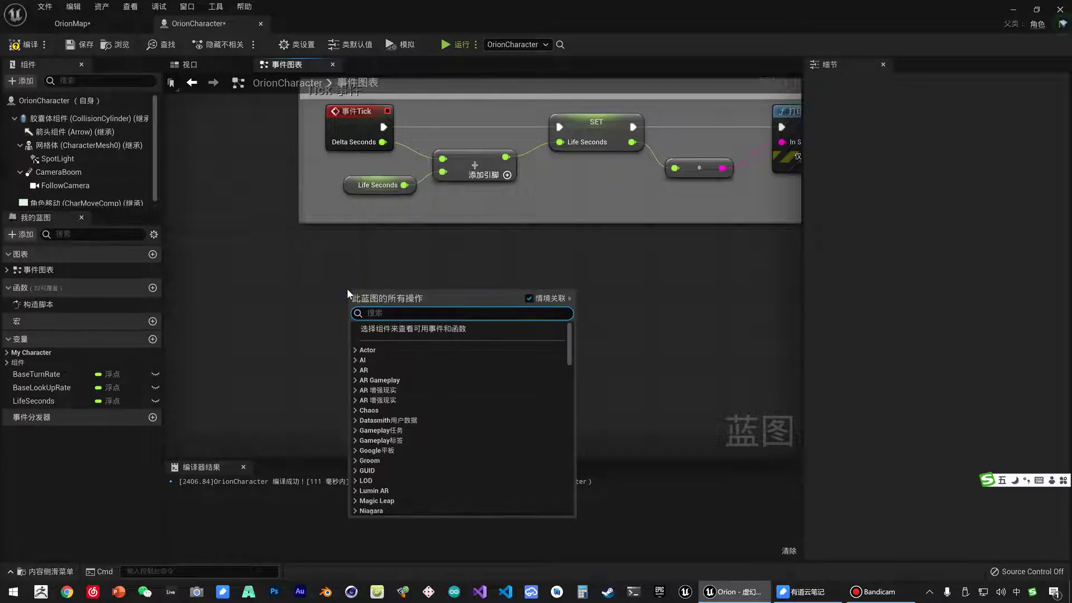
pyautogui.write('whee')
pyautogui.write('l')
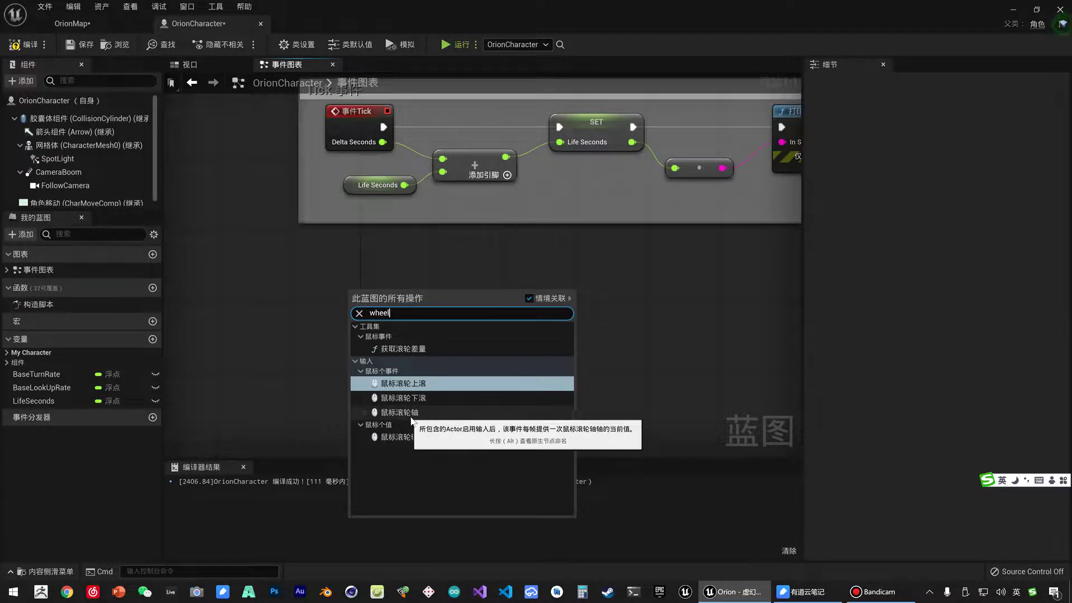
pyautogui.click(429, 417)
pyautogui.click(430, 416)
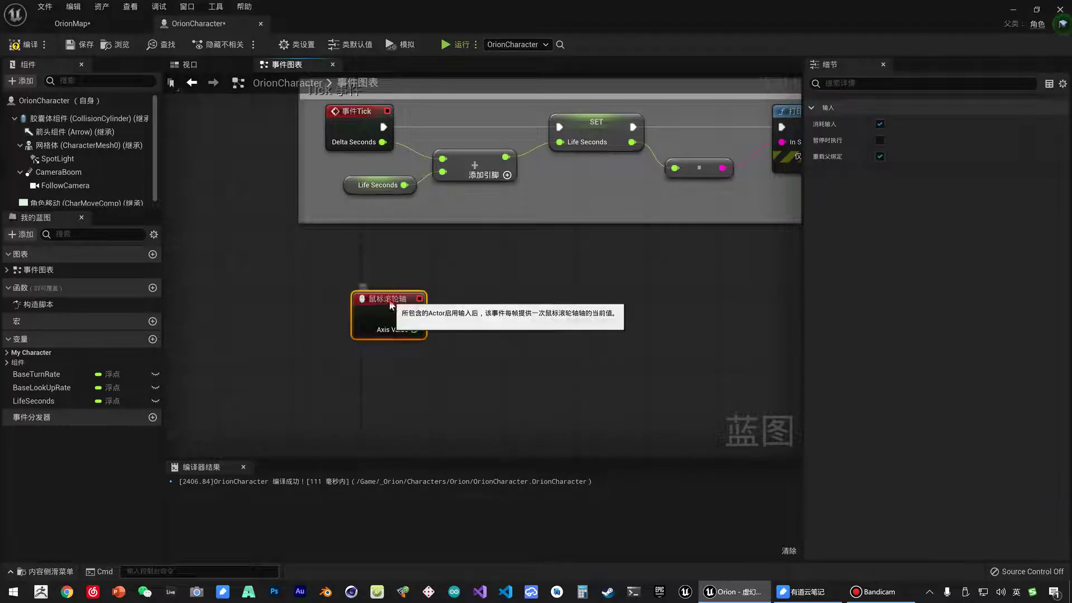
pyautogui.moveTo(423, 387); pyautogui.dragTo(344, 437, button='right')
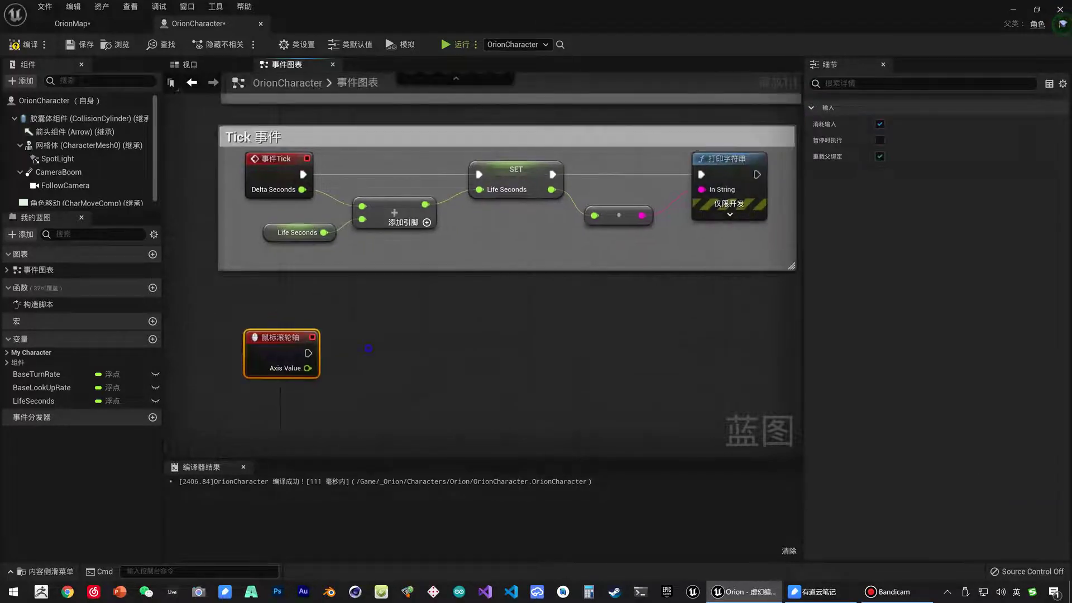
pyautogui.moveTo(293, 342); pyautogui.dragTo(322, 300, button='right')
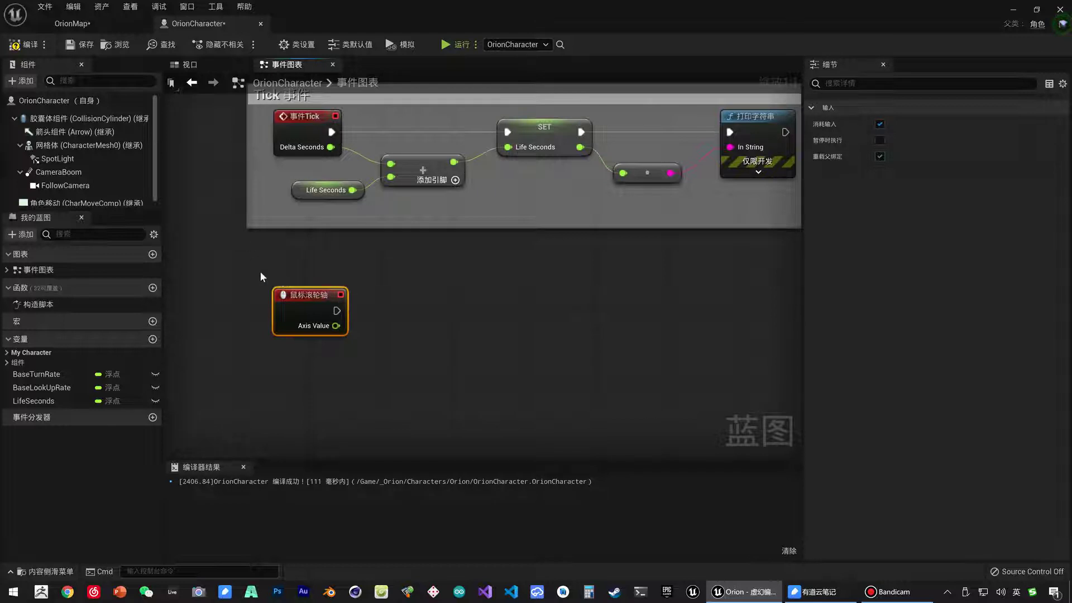
# - Drop a Camera Boom component reference into the graph below the wheel event
pyautogui.click(363, 362)
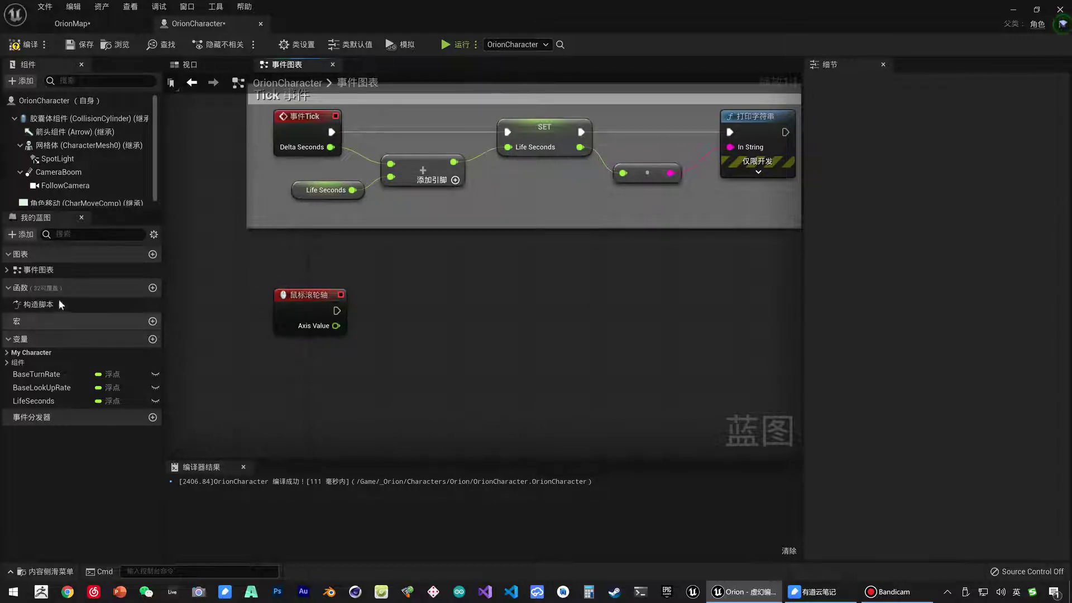
pyautogui.click(57, 173)
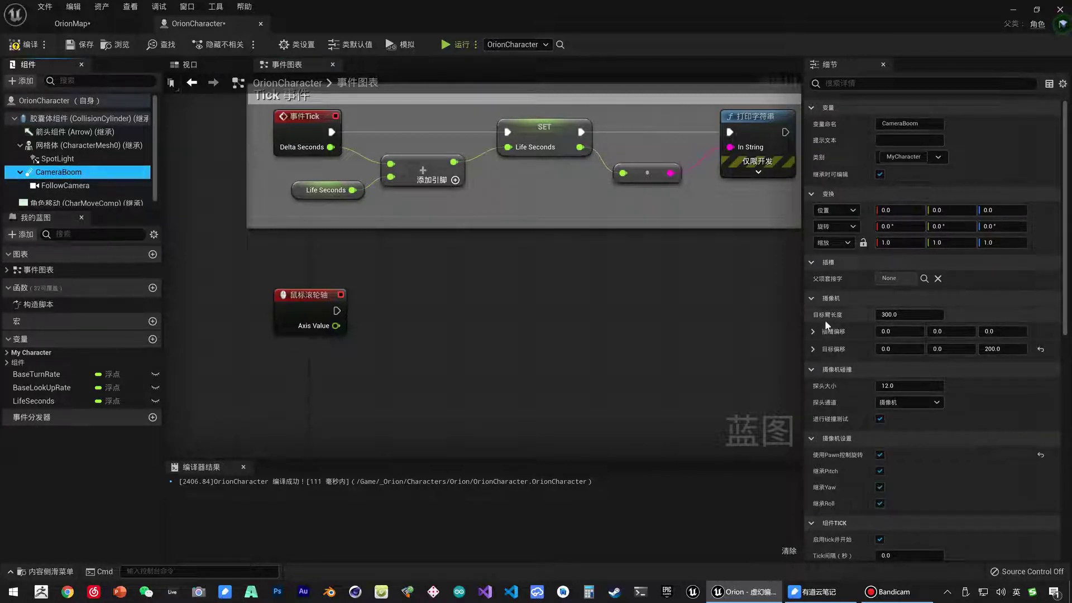
pyautogui.moveTo(836, 316)
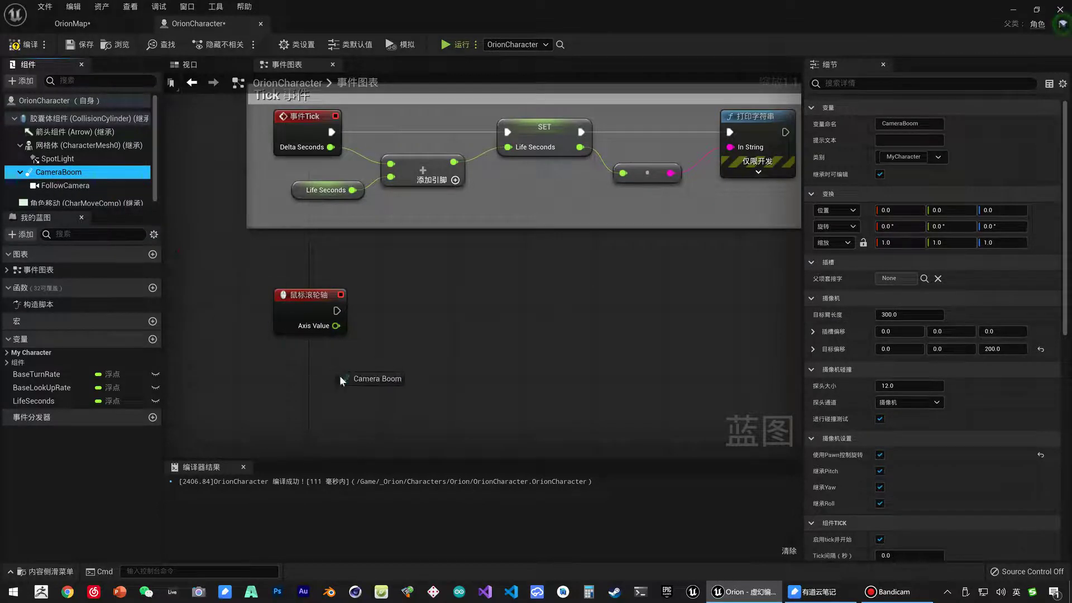
pyautogui.moveTo(346, 383); pyautogui.dragTo(470, 374)
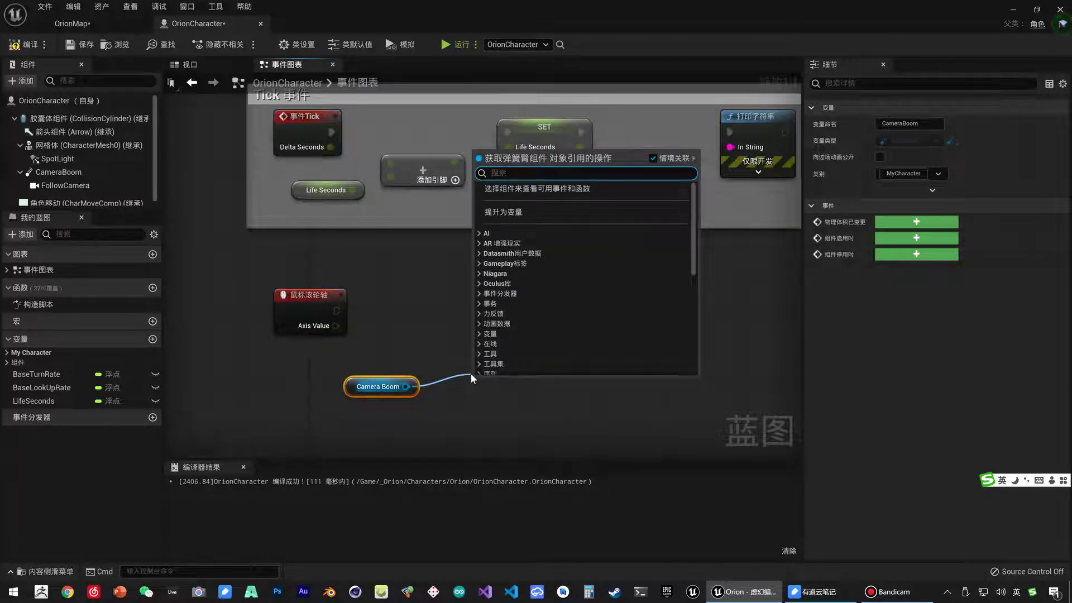
pyautogui.click(58, 172)
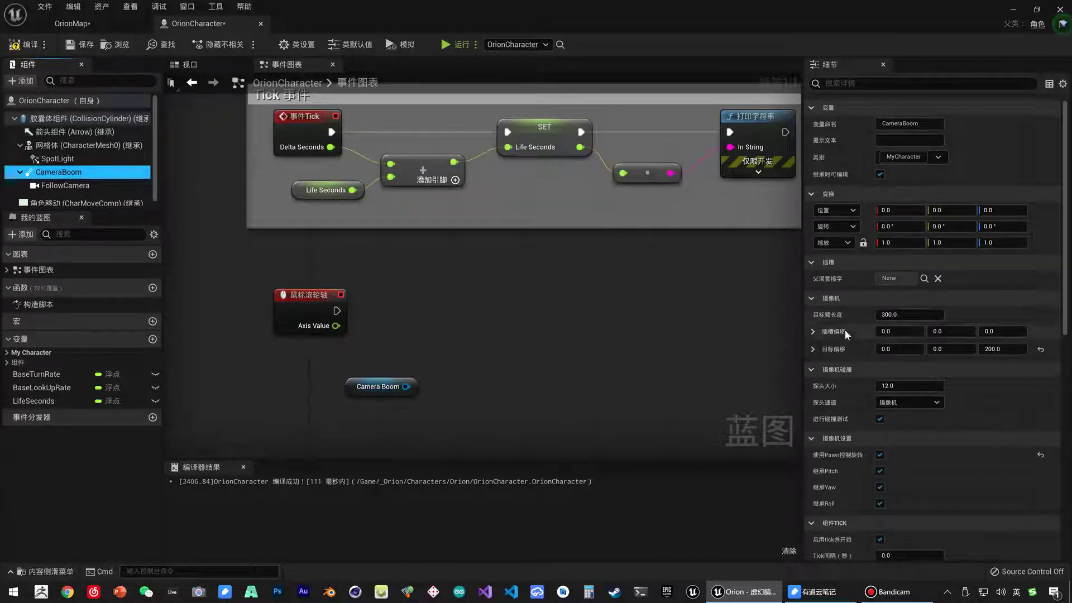
# - From Camera Boom, add a SET 目标臂长度 (Target Arm Length) node and move it up
pyautogui.moveTo(406, 387); pyautogui.dragTo(458, 370)
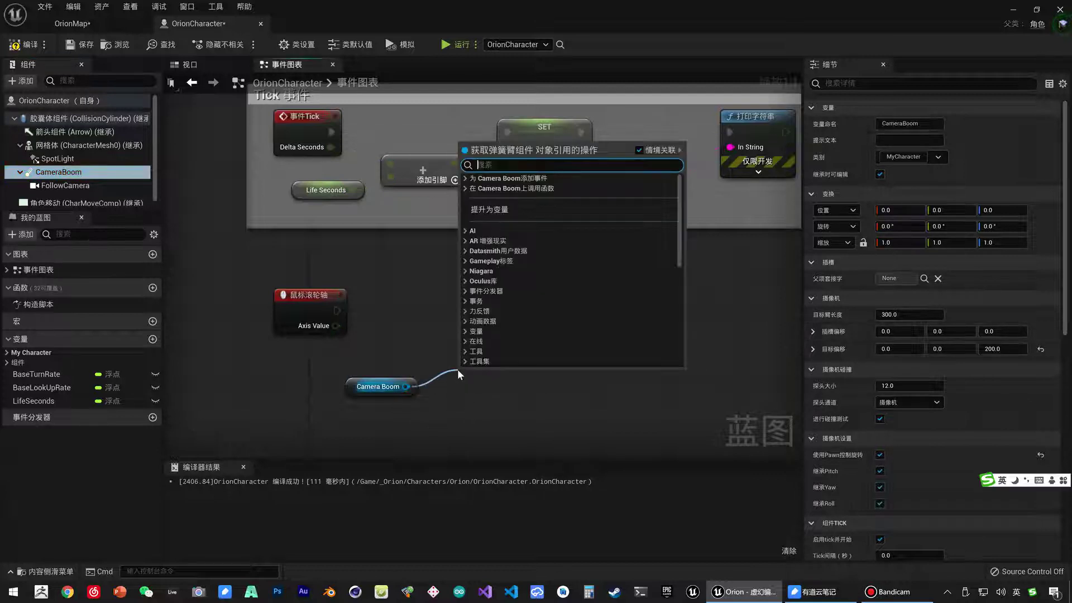
pyautogui.write('target')
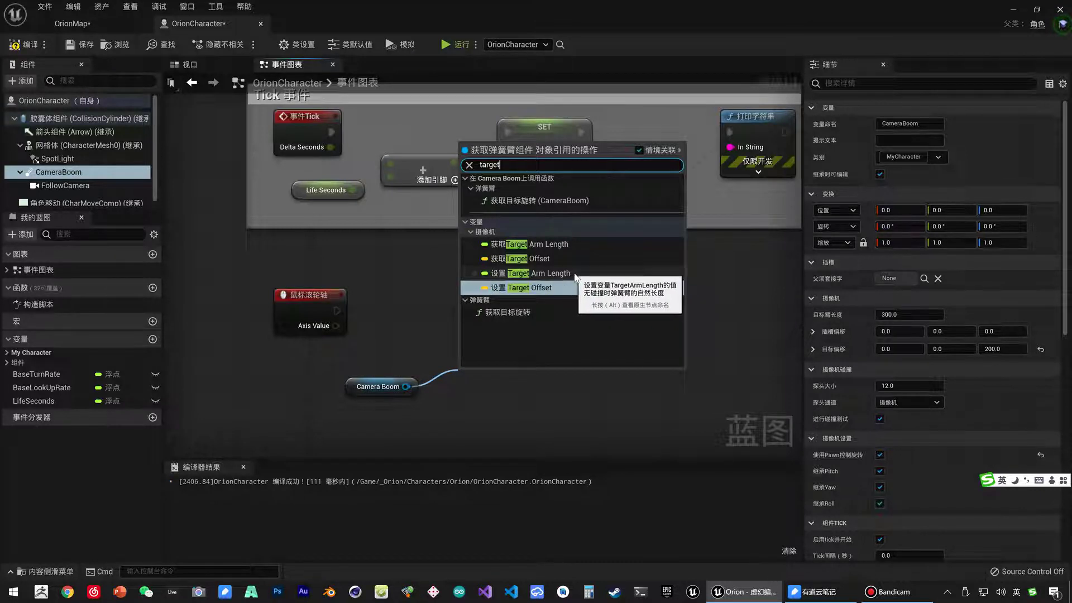
pyautogui.click(558, 273)
pyautogui.moveTo(497, 403); pyautogui.dragTo(549, 318)
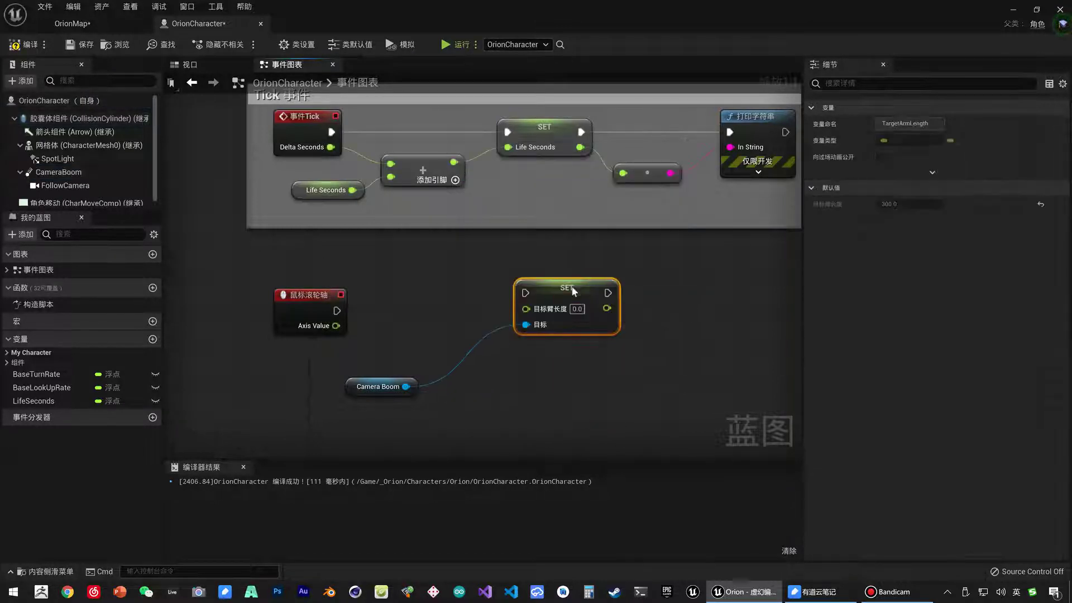
# - Reposition the Camera Boom node beneath the SET node
pyautogui.moveTo(374, 387); pyautogui.dragTo(544, 378)
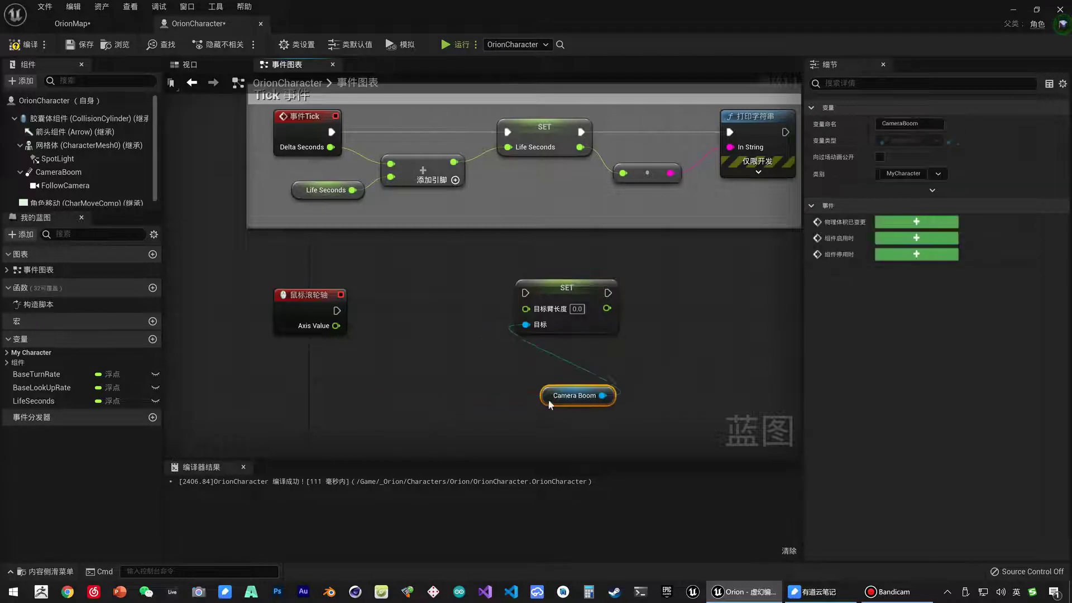
pyautogui.moveTo(567, 287); pyautogui.dragTo(576, 296)
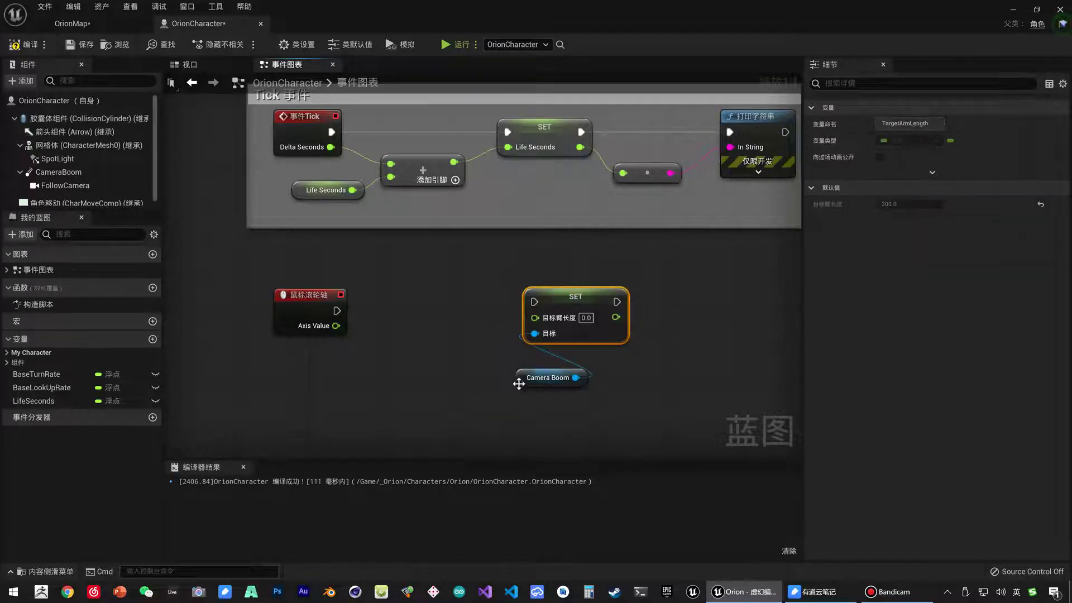
pyautogui.moveTo(553, 377); pyautogui.dragTo(344, 422)
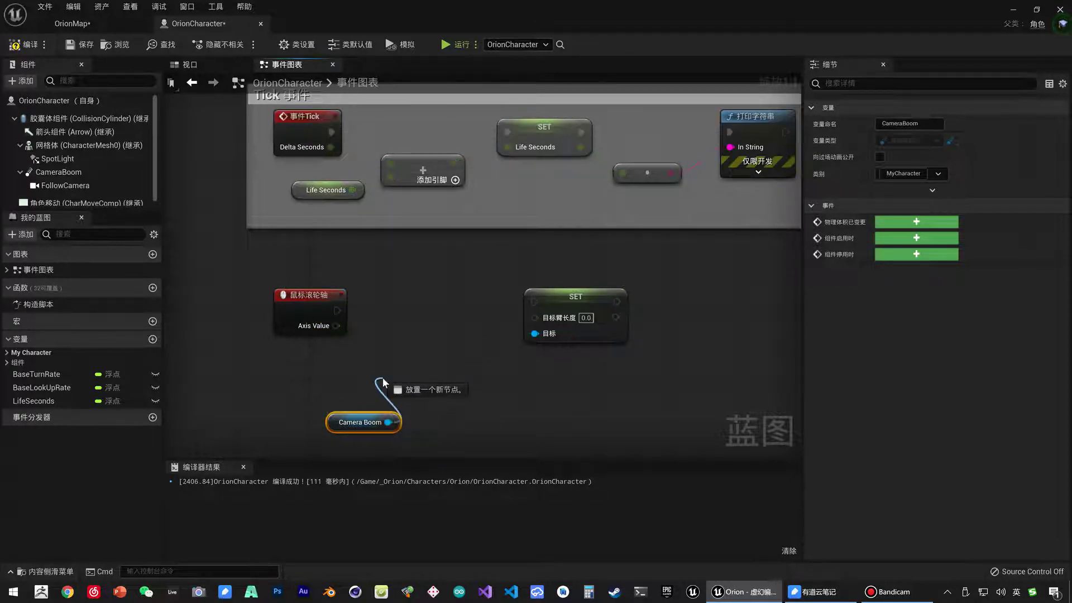
# - Add a Get Target Arm Length node from Camera Boom and move it left
pyautogui.moveTo(387, 423); pyautogui.dragTo(382, 377)
pyautogui.write('target')
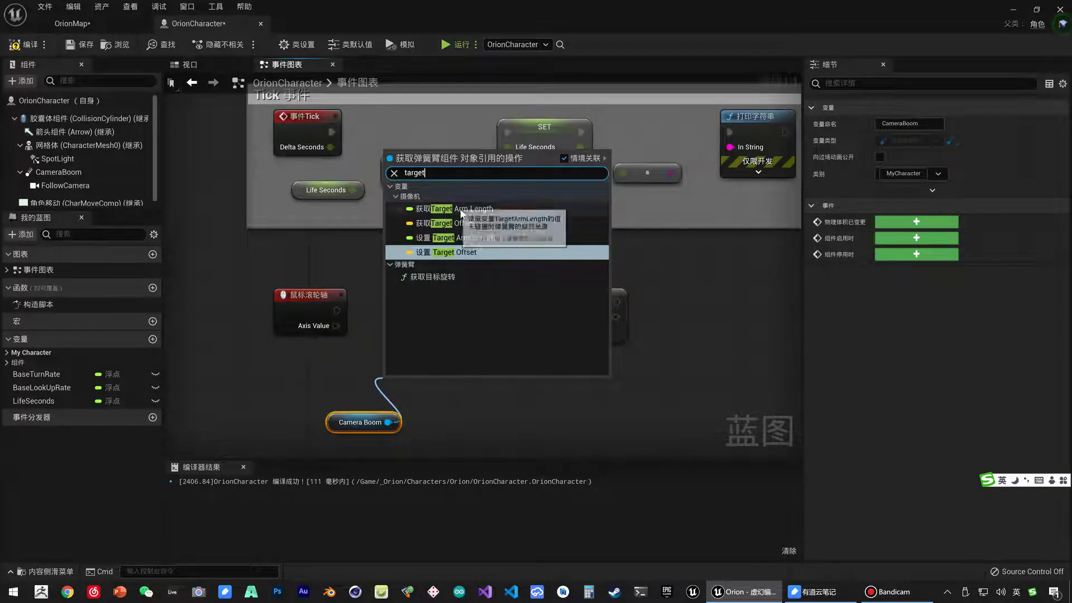
pyautogui.click(439, 211)
pyautogui.moveTo(409, 393); pyautogui.dragTo(303, 393)
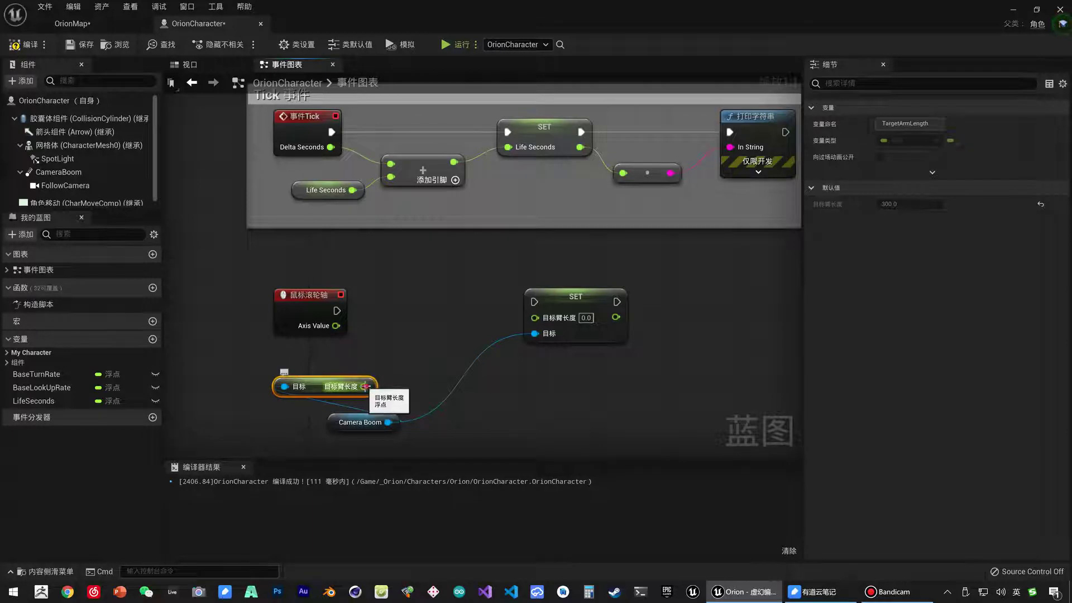
pyautogui.moveTo(367, 386); pyautogui.dragTo(414, 357)
pyautogui.moveTo(364, 387); pyautogui.dragTo(416, 338)
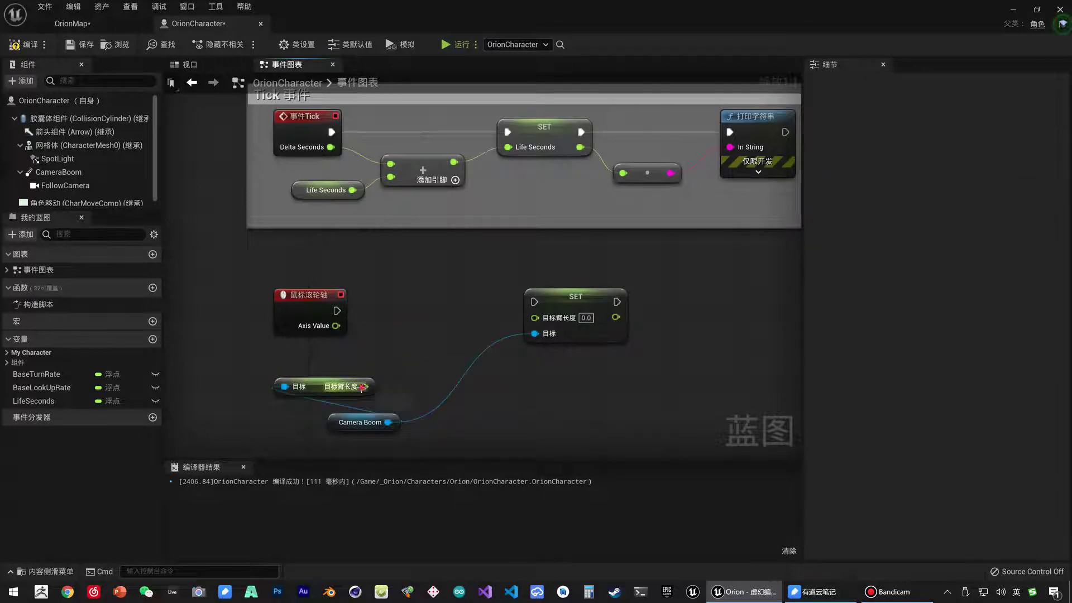
# - Add a float + node with the target arm length on its second input
pyautogui.write('+')
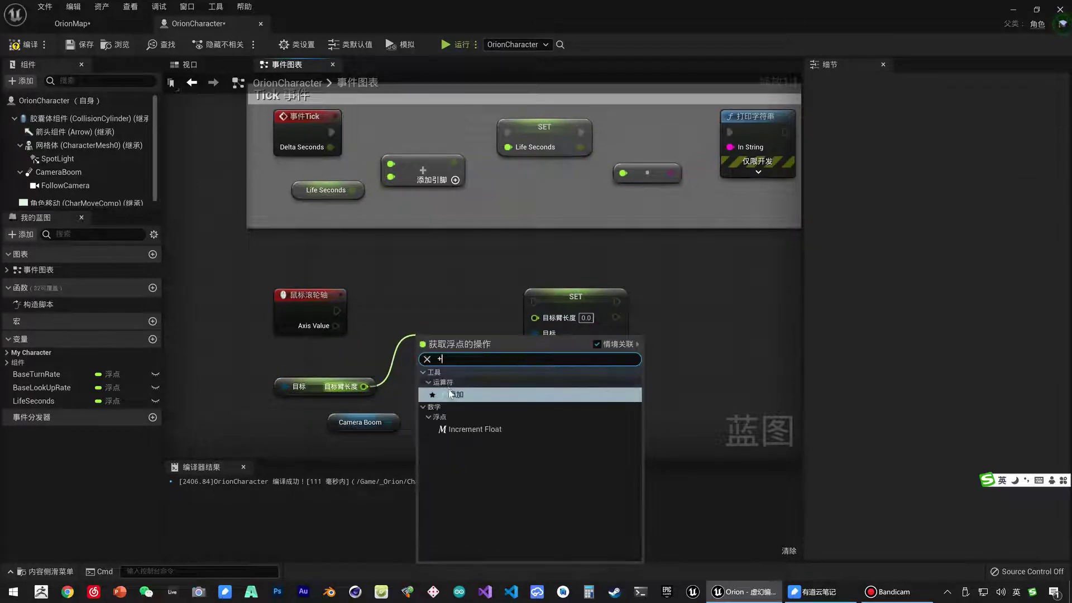
pyautogui.click(450, 393)
pyautogui.moveTo(589, 307); pyautogui.dragTo(616, 324)
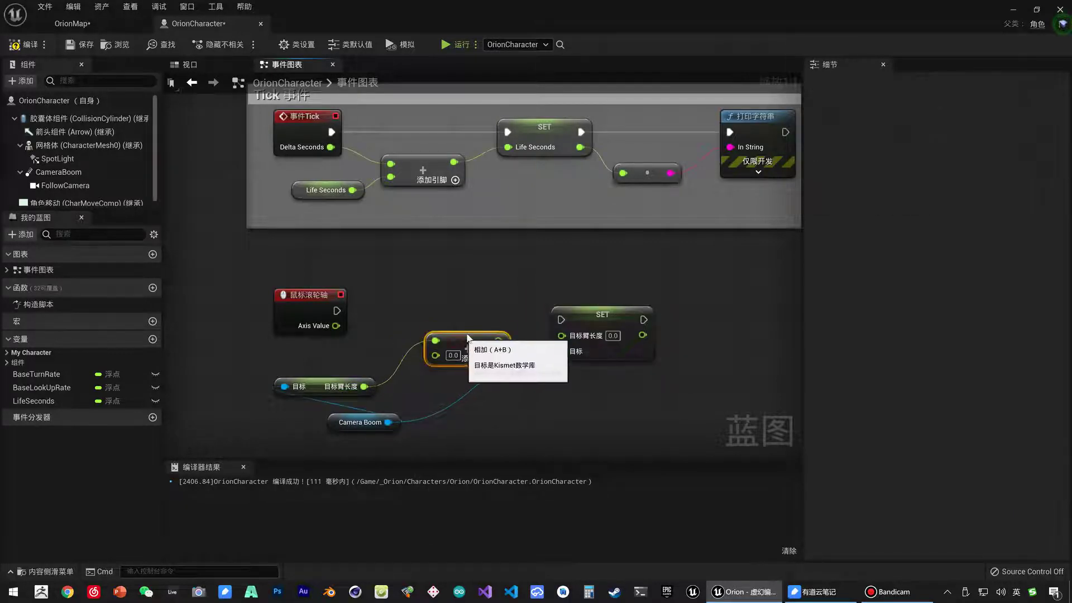
pyautogui.moveTo(463, 338); pyautogui.dragTo(471, 328)
pyautogui.moveTo(364, 386)
pyautogui.mouseDown()
pyautogui.moveTo(431, 362)
pyautogui.moveTo(436, 347)
pyautogui.mouseUp()
pyautogui.rightClick(436, 335)
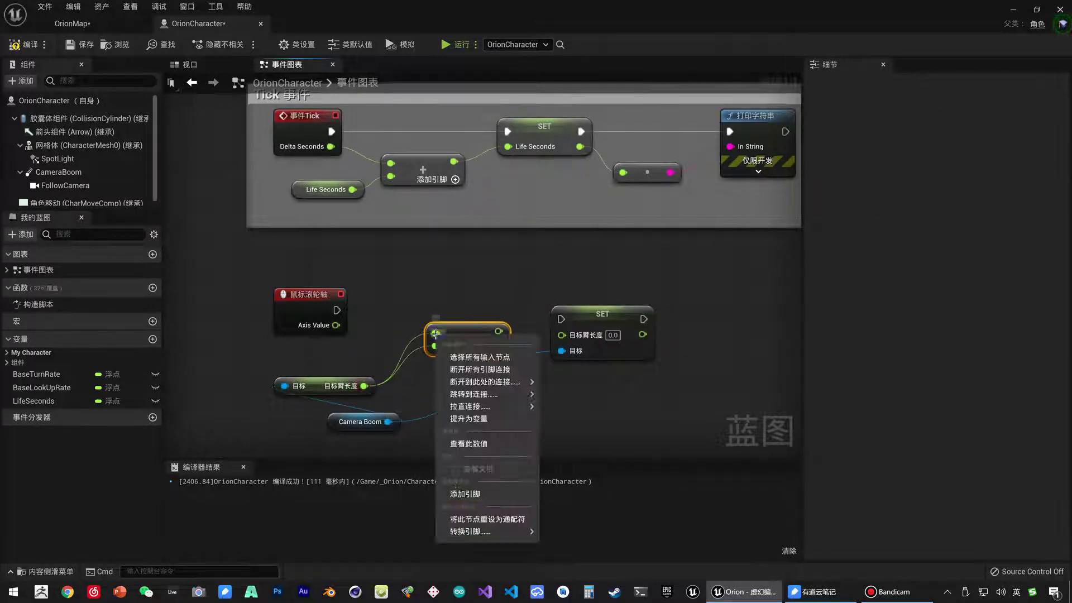
pyautogui.moveTo(491, 366)
pyautogui.click(580, 384)
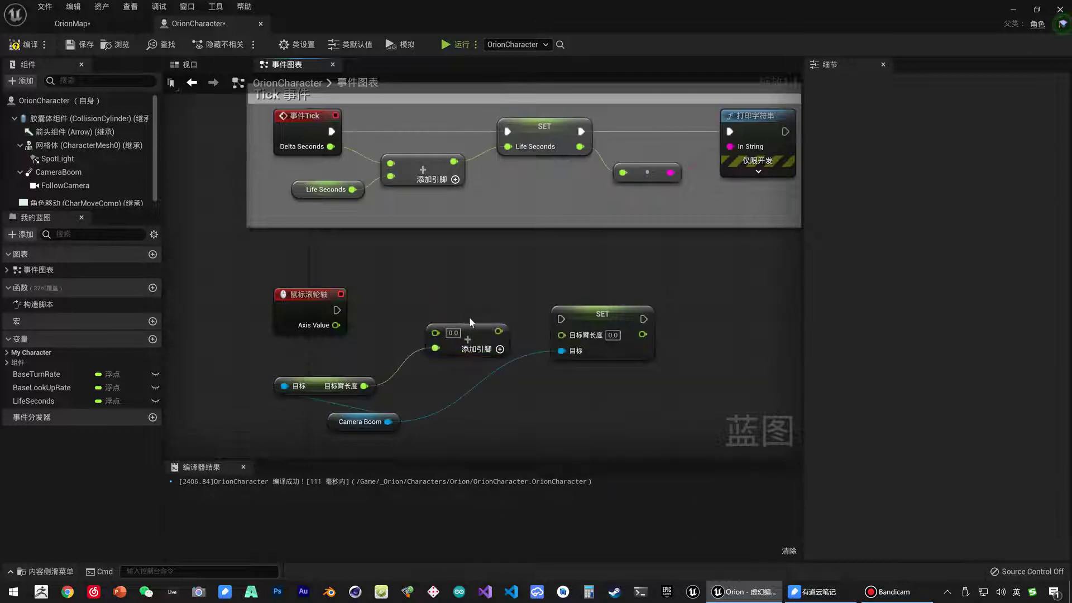
pyautogui.moveTo(507, 328); pyautogui.dragTo(489, 337)
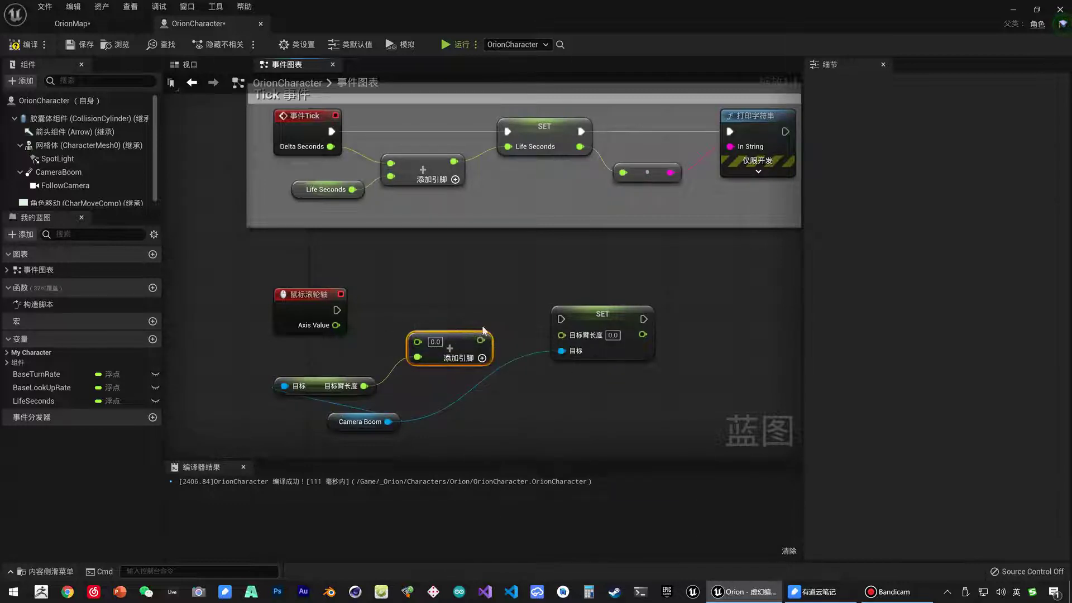
# - Wire Axis Value into the + node and the sum into SET's target arm length
pyautogui.moveTo(541, 296); pyautogui.dragTo(588, 408)
pyautogui.click(387, 308)
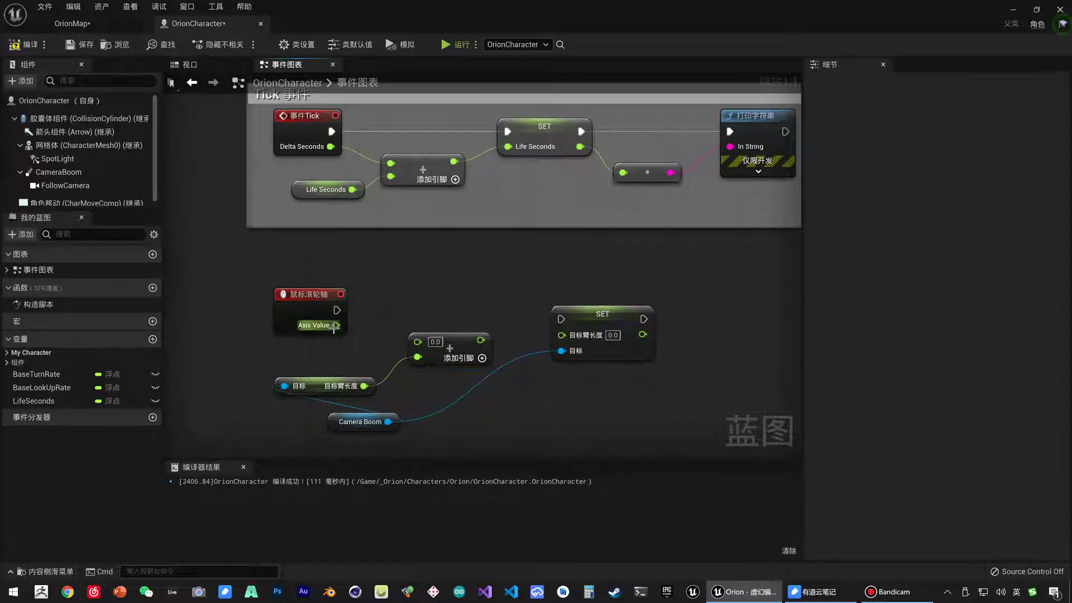
pyautogui.moveTo(337, 327); pyautogui.dragTo(418, 341)
pyautogui.moveTo(337, 310)
pyautogui.mouseDown()
pyautogui.moveTo(555, 322)
pyautogui.moveTo(612, 308)
pyautogui.mouseUp()
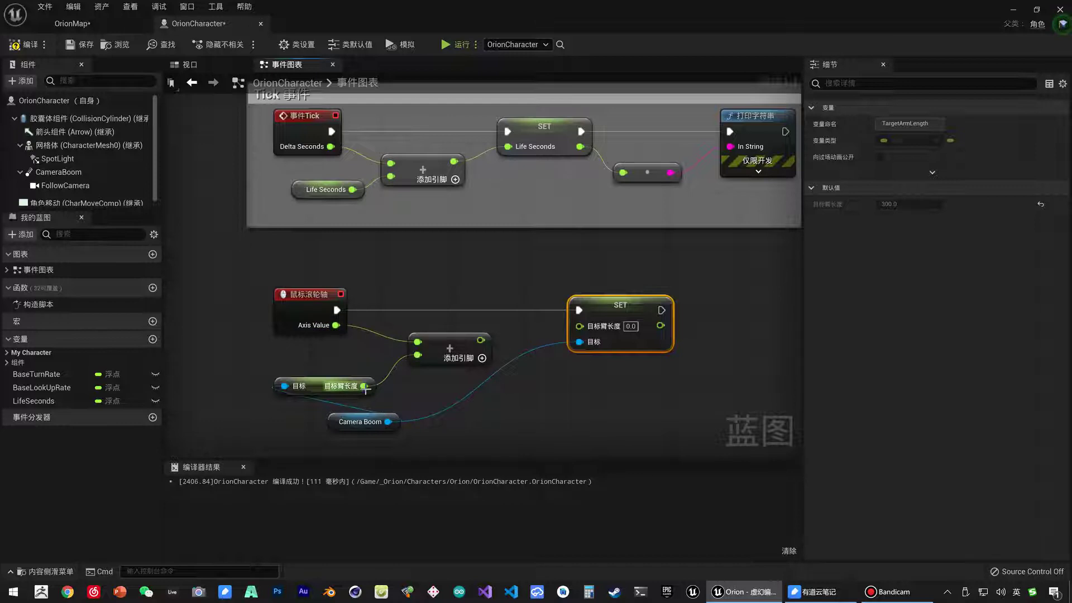
pyautogui.moveTo(481, 340); pyautogui.dragTo(642, 314)
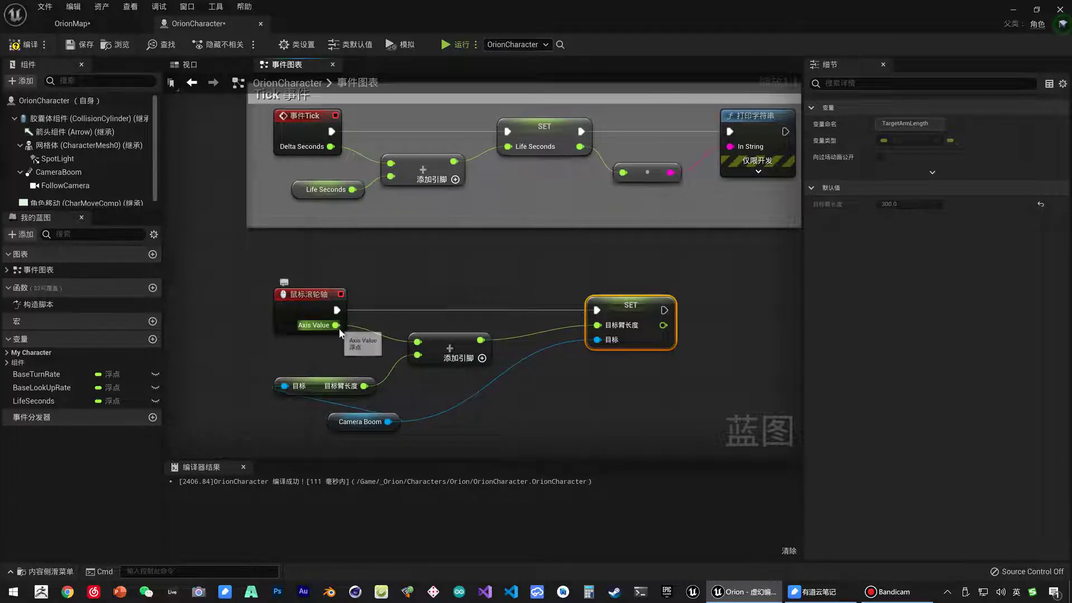
# - Print the wheel's Axis Value with a Print String node, then compile the blueprint
pyautogui.moveTo(337, 310); pyautogui.dragTo(397, 263)
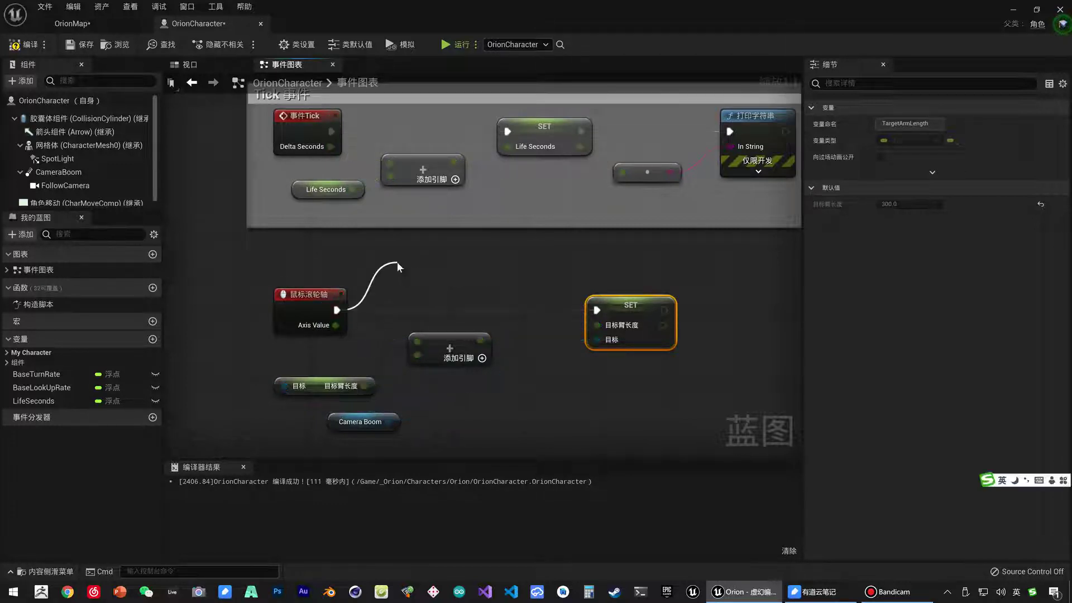
pyautogui.write('print')
pyautogui.press('Return')
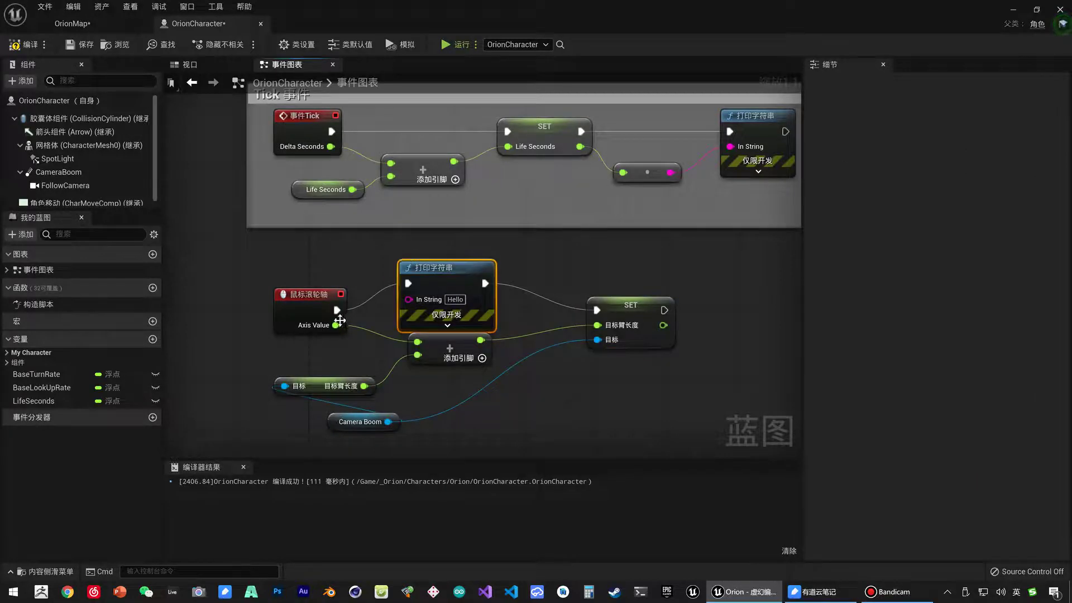
pyautogui.moveTo(336, 325); pyautogui.dragTo(410, 299)
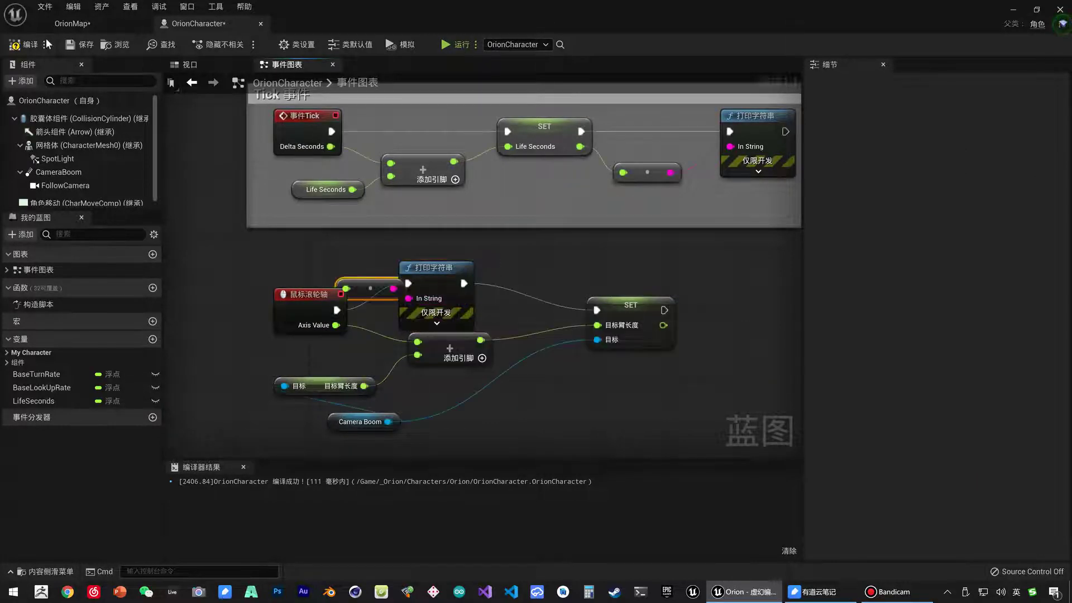
pyautogui.click(25, 44)
pyautogui.click(83, 26)
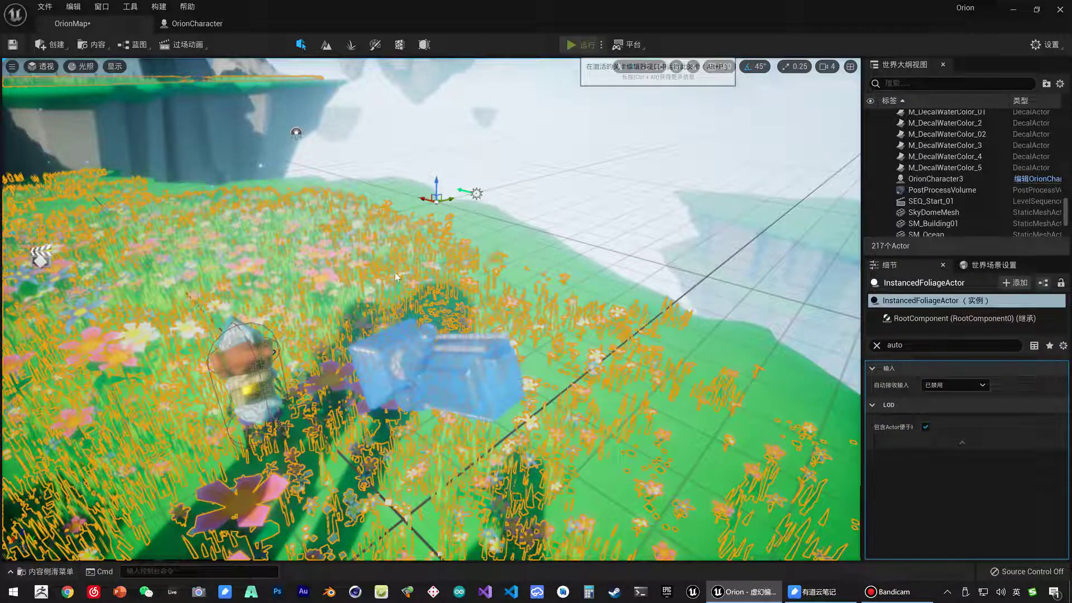
# - Run a quick test play of the level, then return to the OrionCharacter graph
pyautogui.hotkey('alt', 'p')
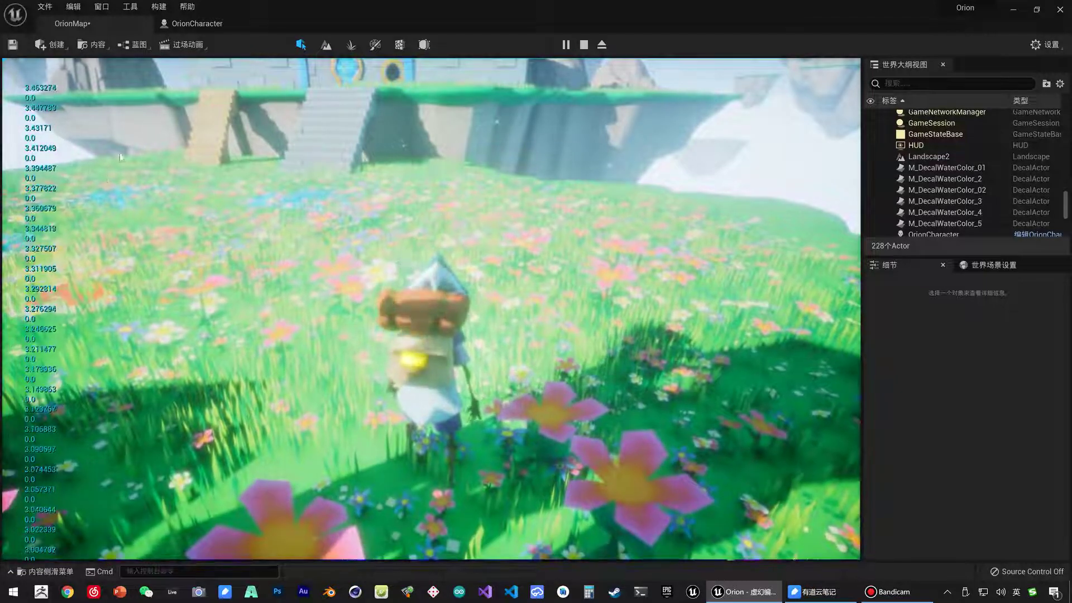
pyautogui.press('Escape')
pyautogui.click(195, 23)
# - Delete the Tick event's conversion and Print String nodes and save the blueprint
pyautogui.moveTo(430, 209); pyautogui.dragTo(310, 305, button='right')
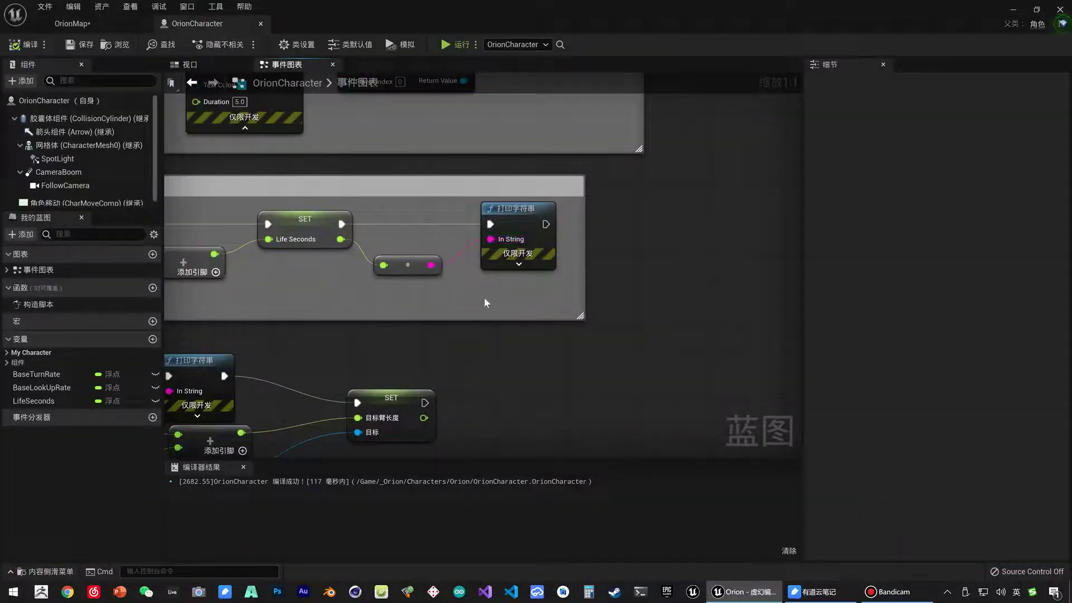
pyautogui.moveTo(484, 296); pyautogui.dragTo(584, 310, button='right')
pyautogui.moveTo(584, 310); pyautogui.dragTo(435, 236)
pyautogui.press('Delete')
pyautogui.moveTo(434, 236); pyautogui.dragTo(579, 223, button='right')
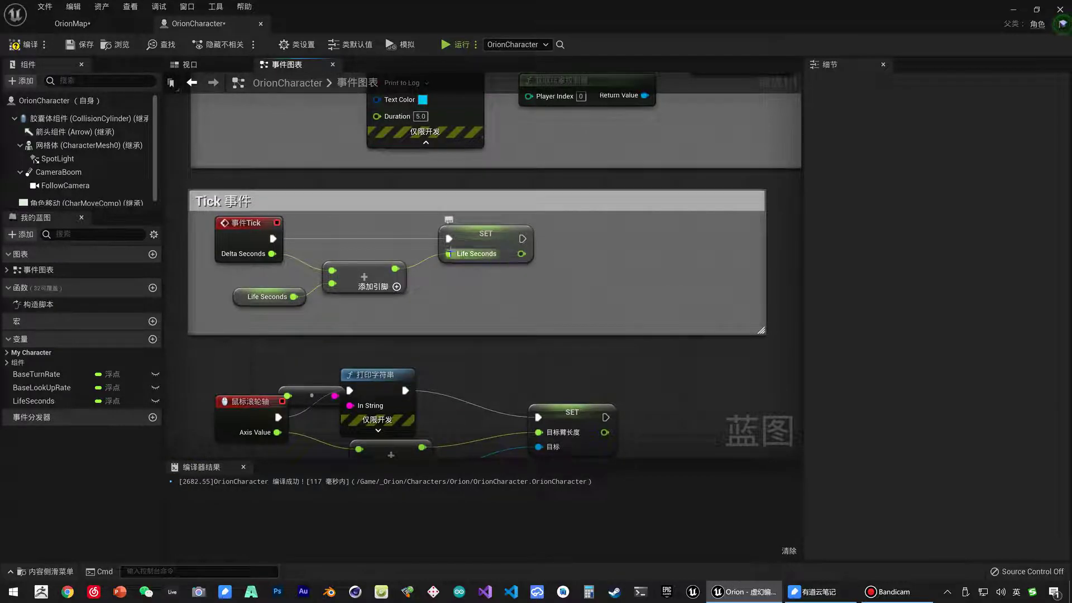
pyautogui.click(71, 47)
pyautogui.click(71, 23)
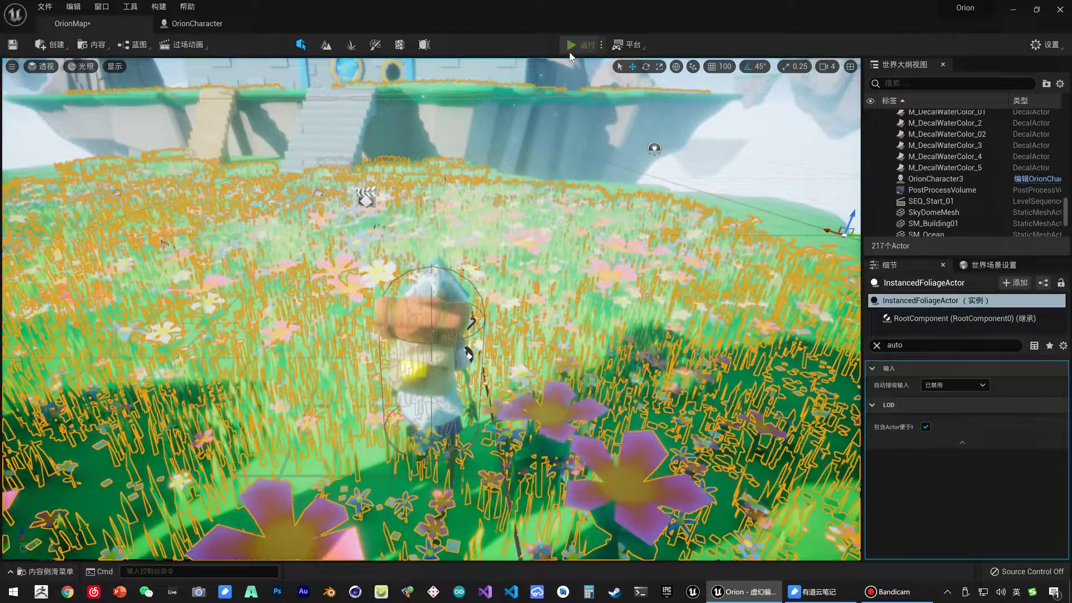
# - Play the level, walk the character with W and scroll the wheel to test camera zoom
pyautogui.hotkey('alt', 'p')
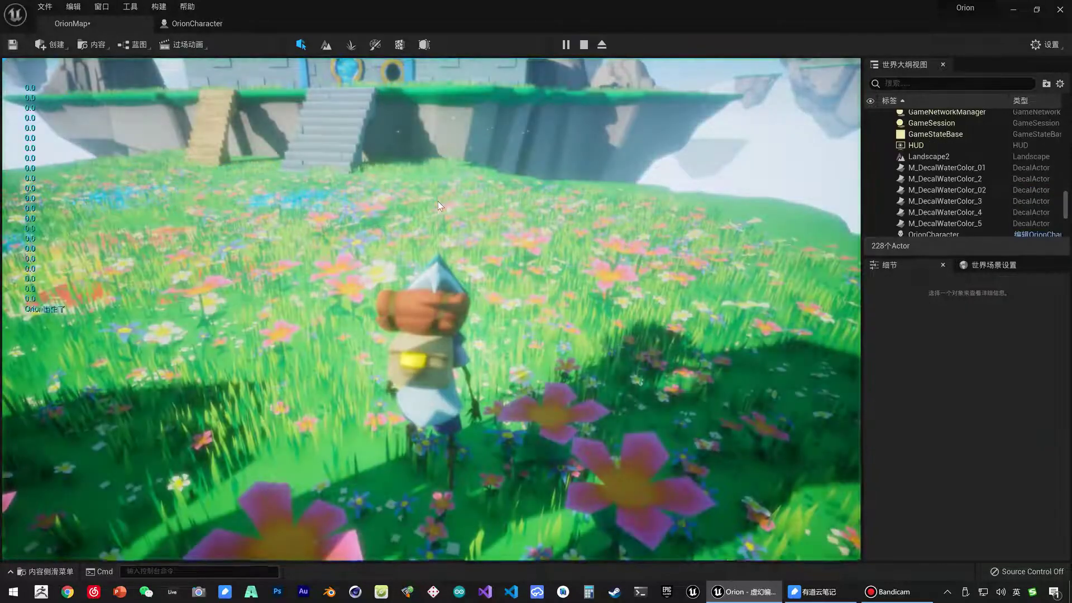
pyautogui.press('w')
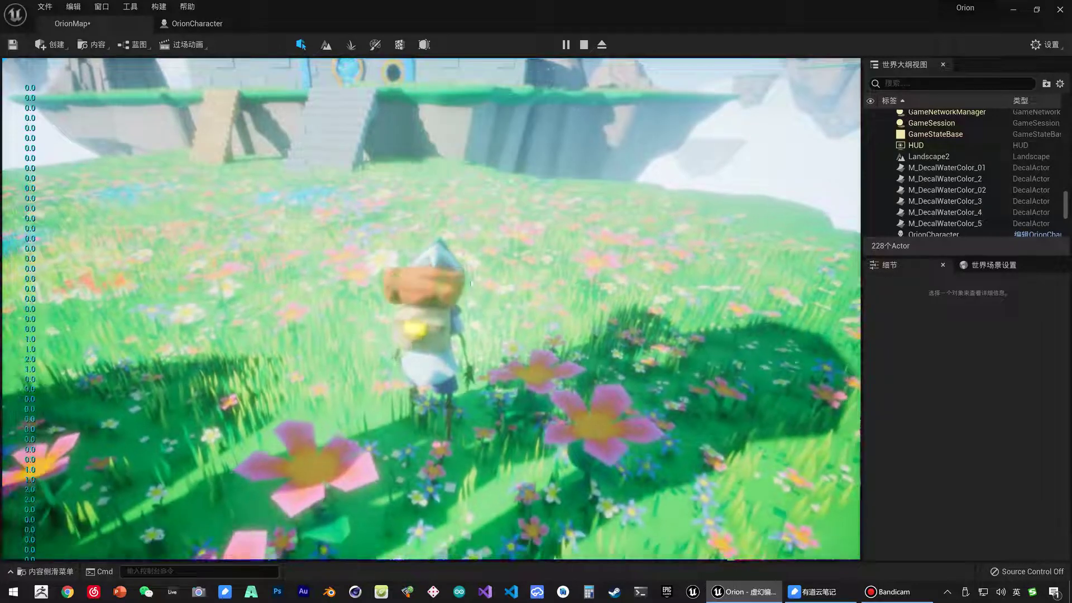
pyautogui.press('w')
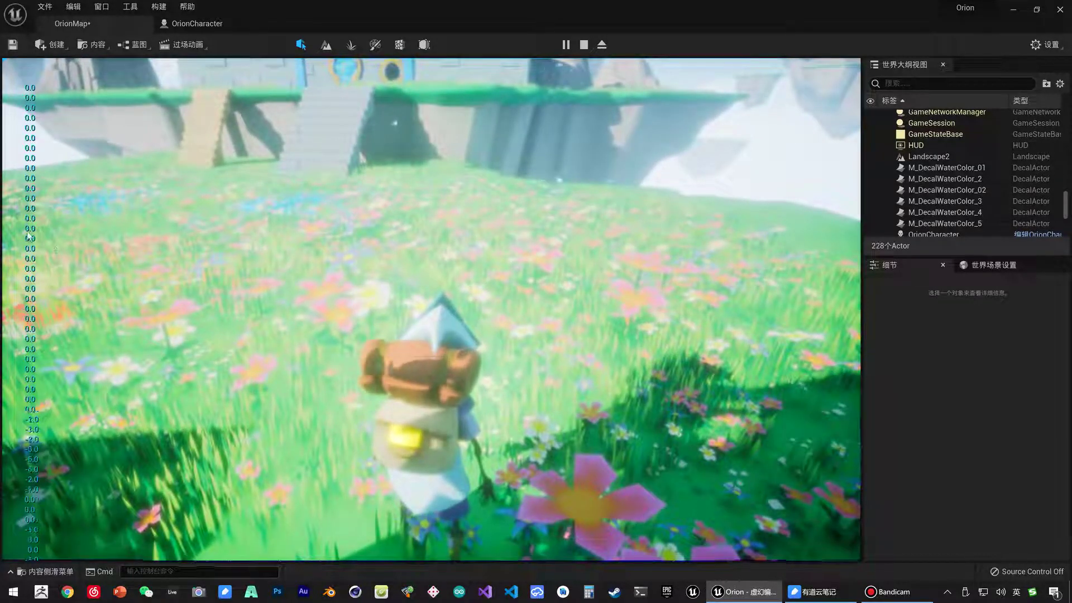
pyautogui.scroll(2, 406, 371)
pyautogui.press('w')
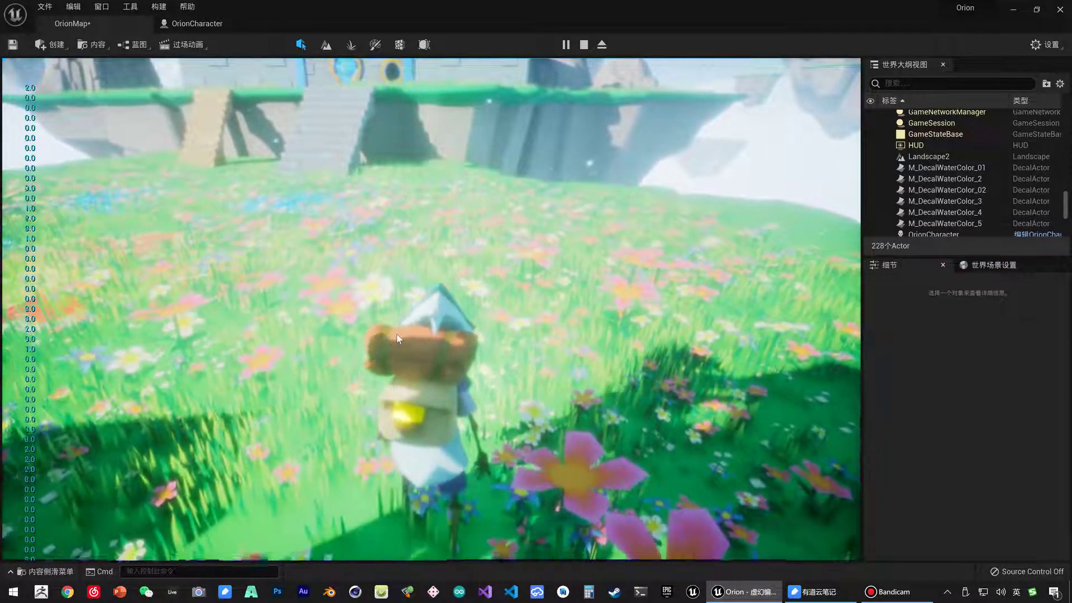
pyautogui.press('w')
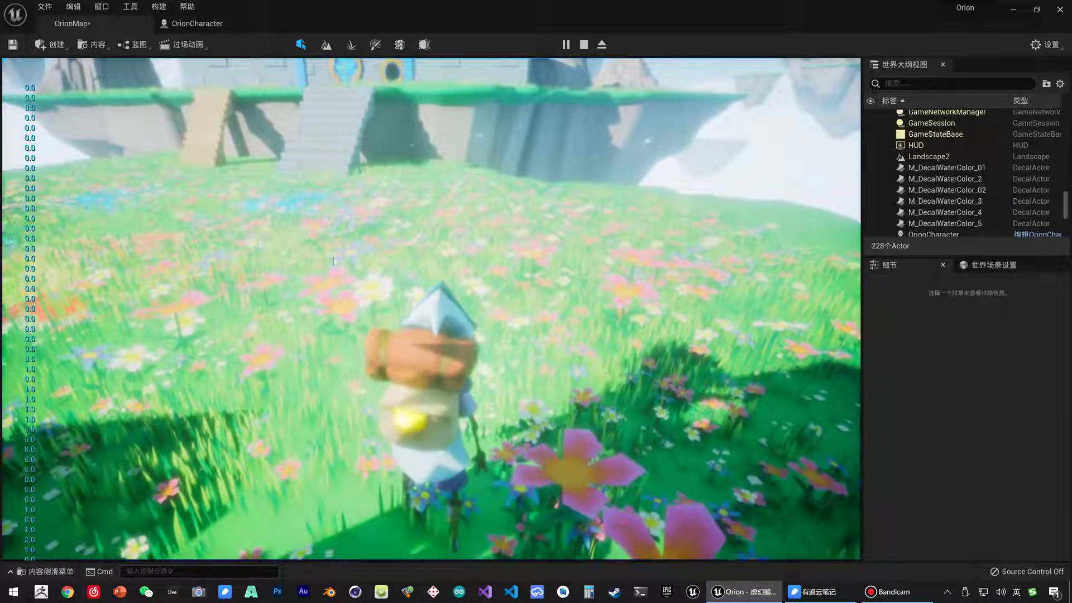
pyautogui.press('Escape')
pyautogui.click(208, 26)
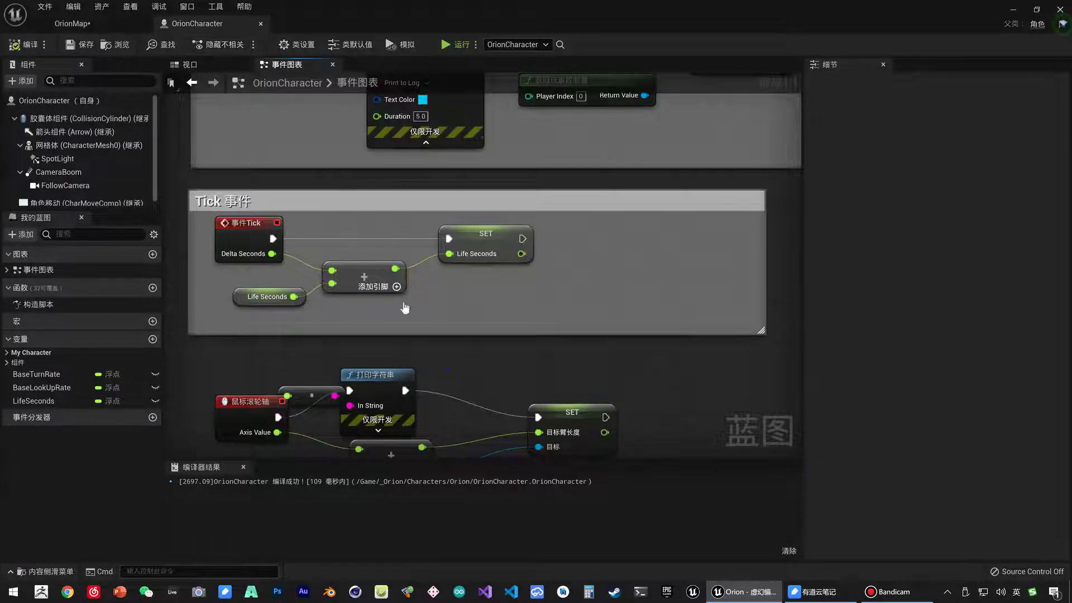
# - Delete the Print String node from the mouse wheel logic
pyautogui.moveTo(394, 376); pyautogui.dragTo(500, 334, button='right')
pyautogui.moveTo(500, 334); pyautogui.dragTo(529, 329)
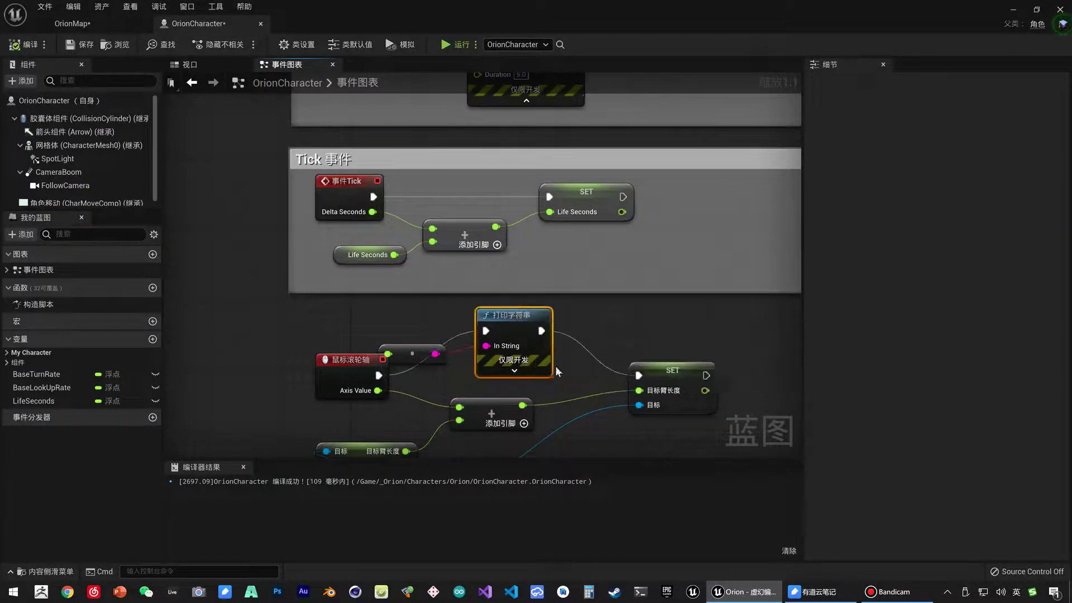
pyautogui.moveTo(555, 366); pyautogui.dragTo(599, 283, button='right')
pyautogui.press('Delete')
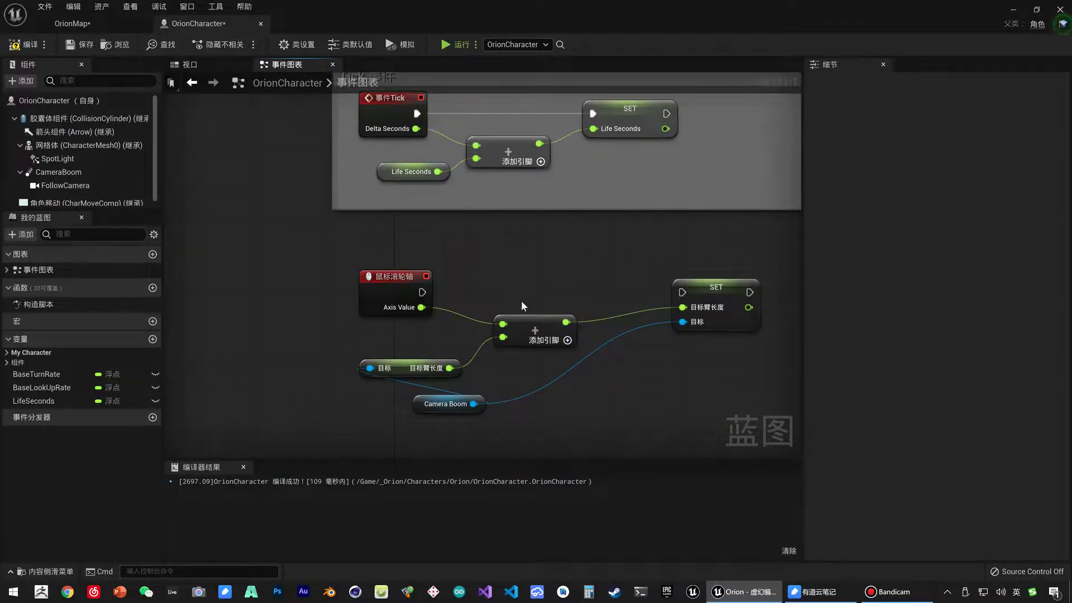
# - Multiply Axis Value by 10.0 and feed the result into the + node
pyautogui.moveTo(522, 302); pyautogui.dragTo(445, 309, button='right')
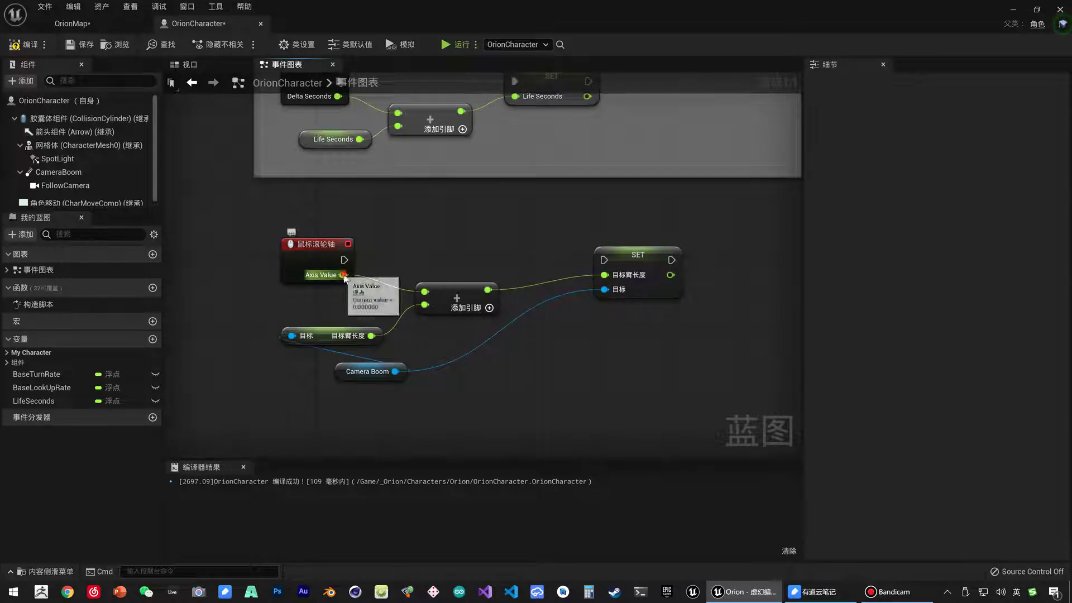
pyautogui.moveTo(343, 275); pyautogui.dragTo(371, 267)
pyautogui.write('*')
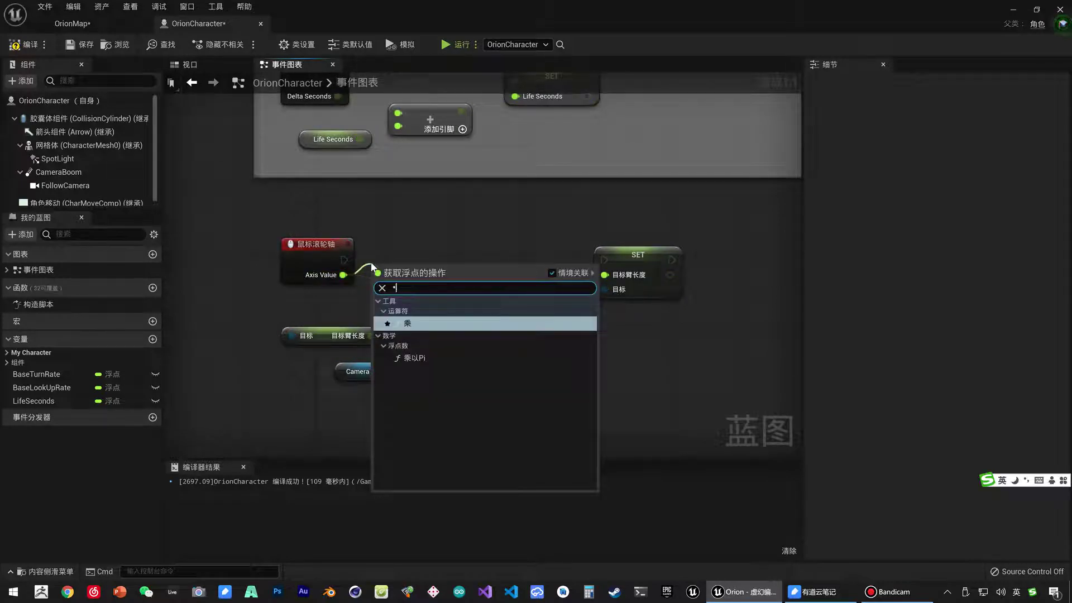
pyautogui.press('Return')
pyautogui.moveTo(468, 299); pyautogui.dragTo(522, 316)
pyautogui.click(398, 287)
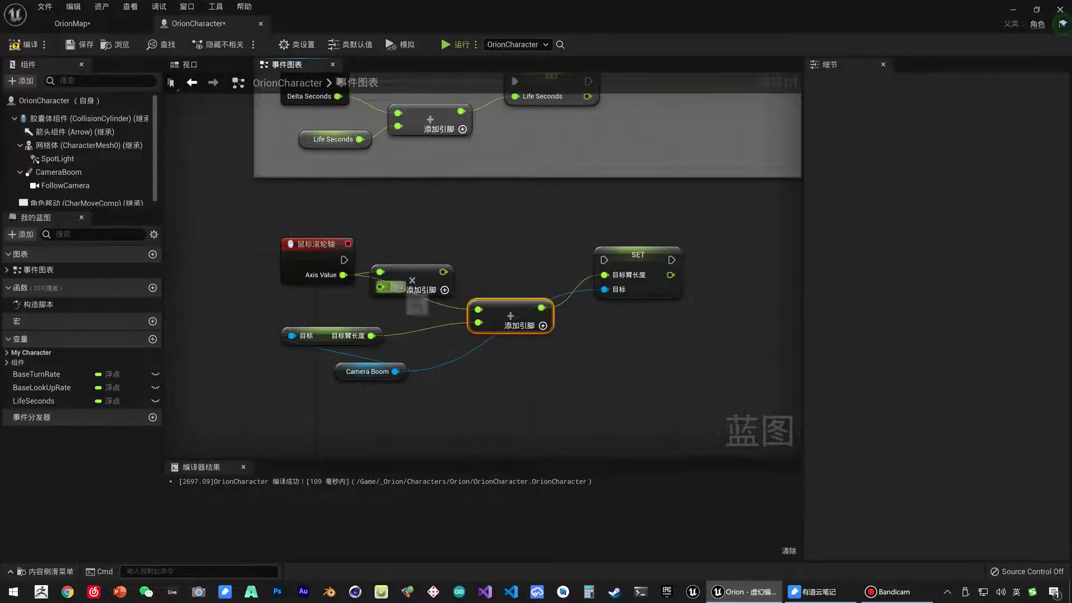
pyautogui.write('16')
pyautogui.click(419, 274)
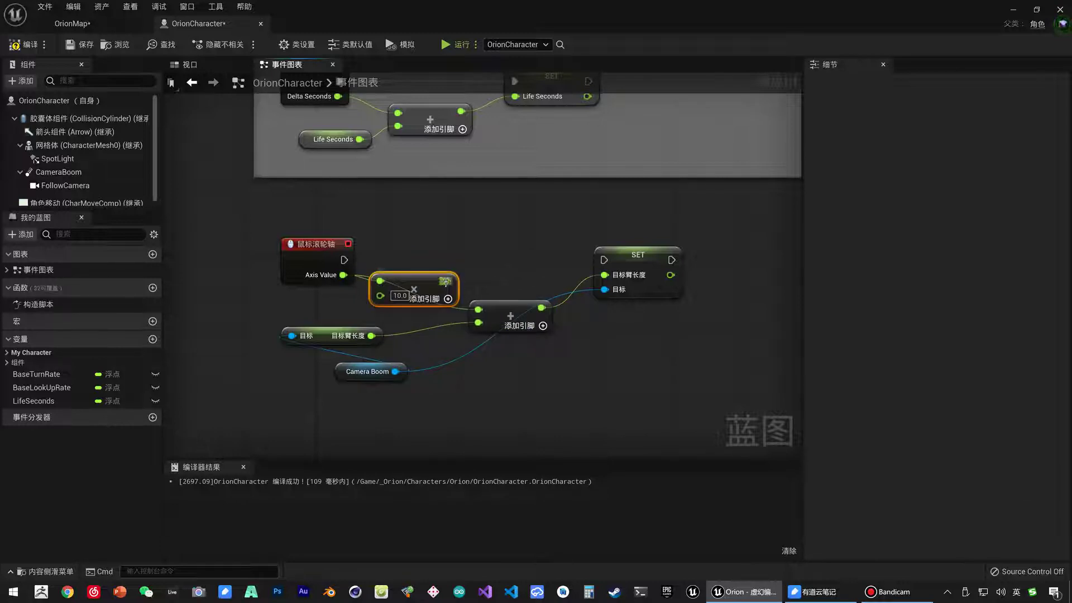
pyautogui.moveTo(446, 281); pyautogui.dragTo(478, 311)
# - Tidy the node layout and connect the wheel event's execution pin to SET
pyautogui.moveTo(358, 372); pyautogui.dragTo(259, 407)
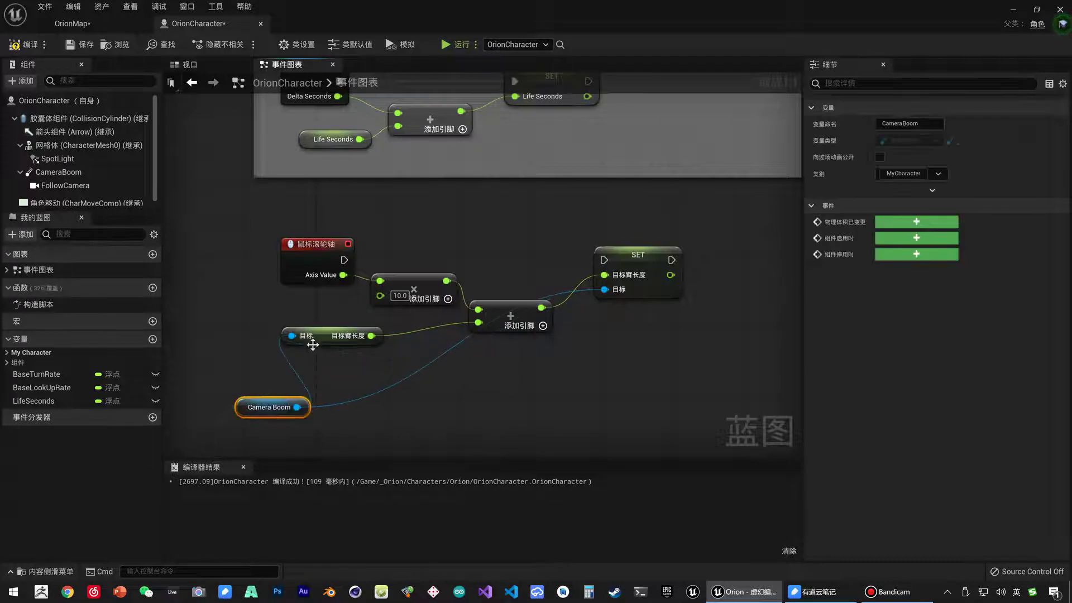
pyautogui.moveTo(311, 337); pyautogui.dragTo(356, 355)
pyautogui.moveTo(659, 264); pyautogui.dragTo(722, 265)
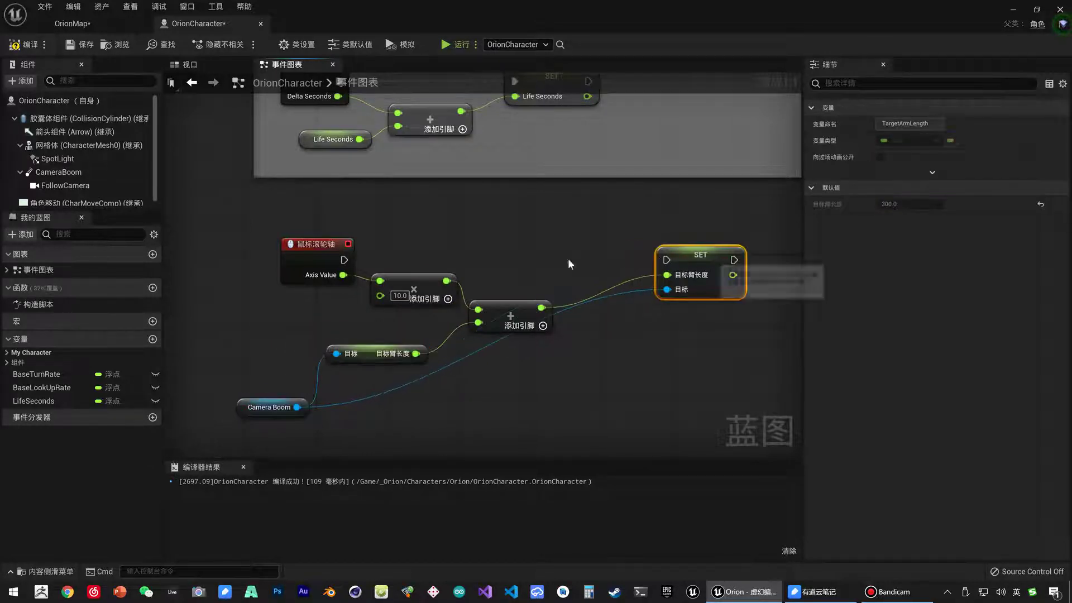
pyautogui.moveTo(344, 259); pyautogui.dragTo(667, 260)
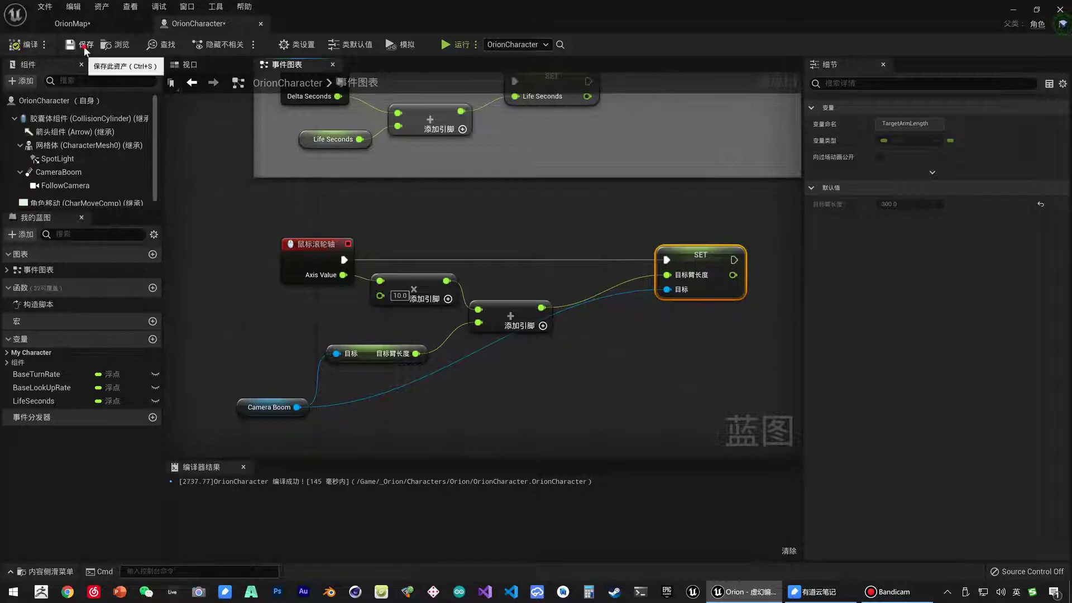
# - Save the blueprint, test the ×10 wheel zoom in OrionMap, and return to the graph
pyautogui.click(81, 44)
pyautogui.click(71, 23)
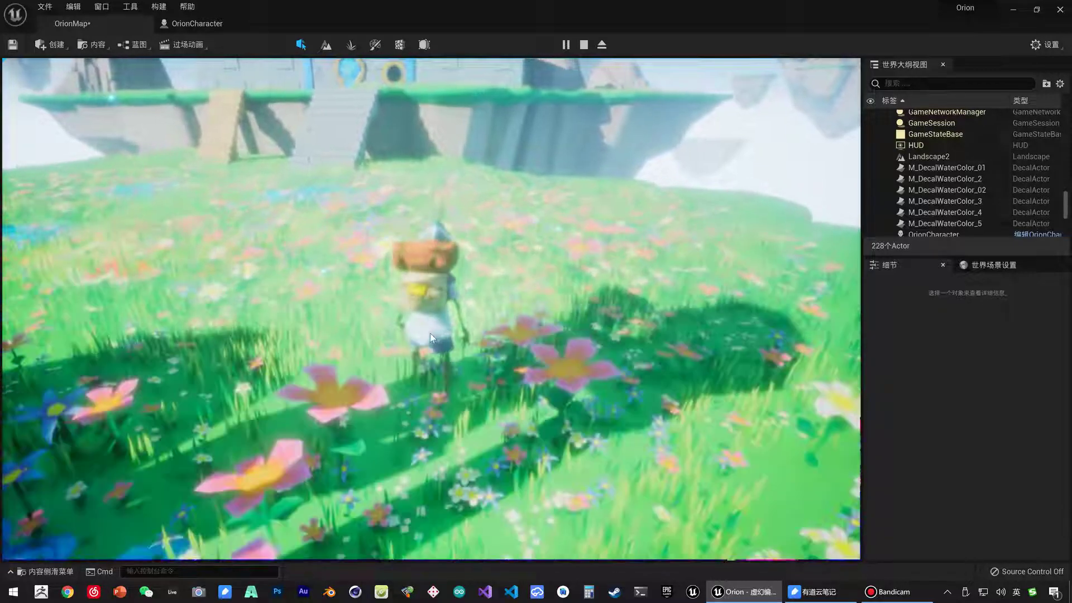
pyautogui.press('Escape')
pyautogui.click(206, 30)
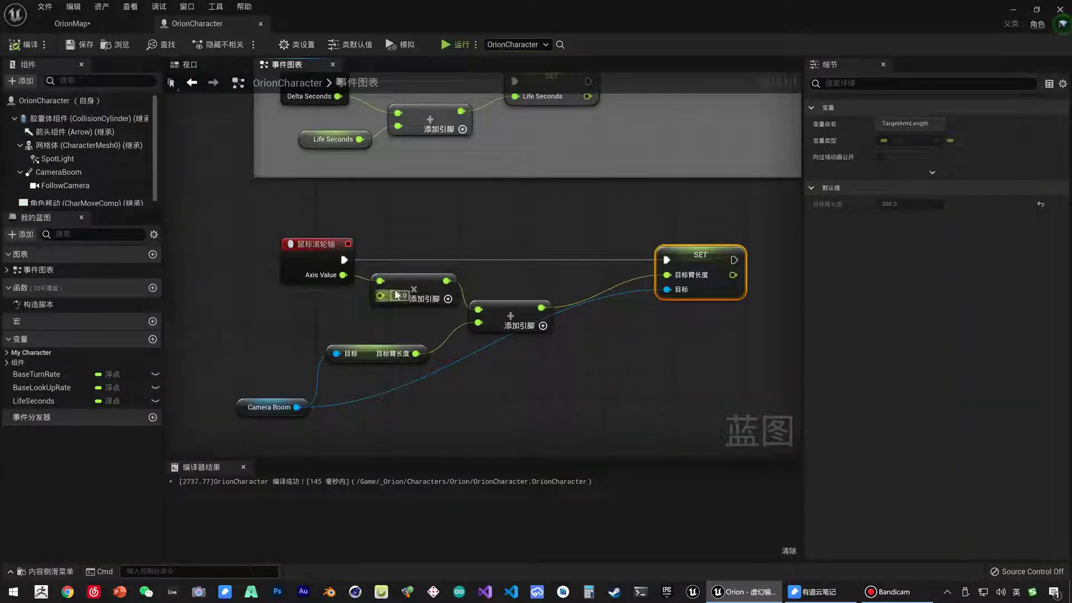
# - Change the multiply node's wheel value from 10.0 to -10.0, then return to the OrionMap level
pyautogui.click(422, 334)
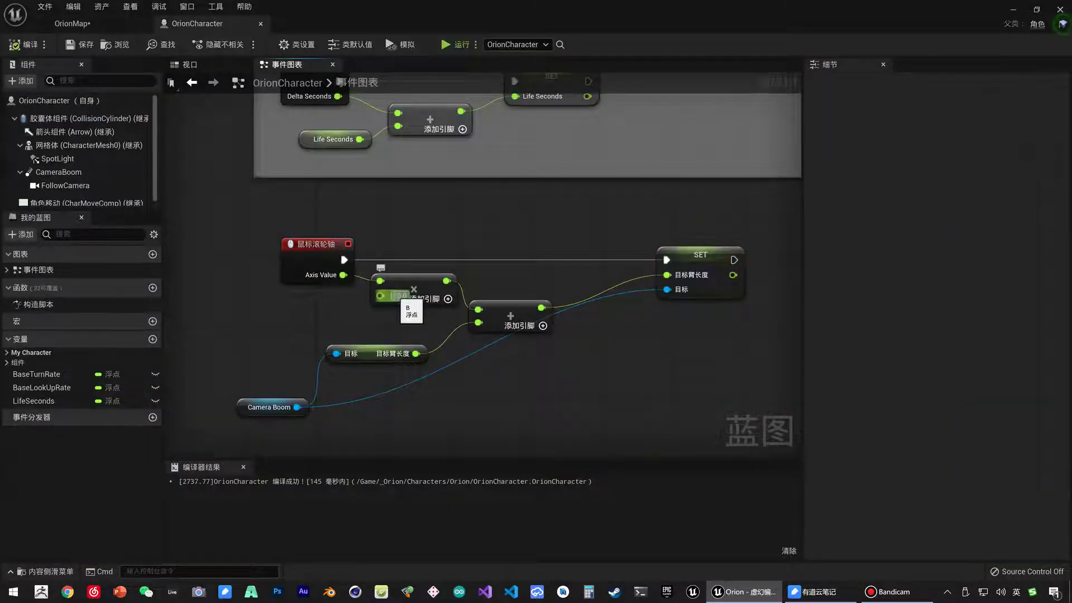
pyautogui.write('-1')
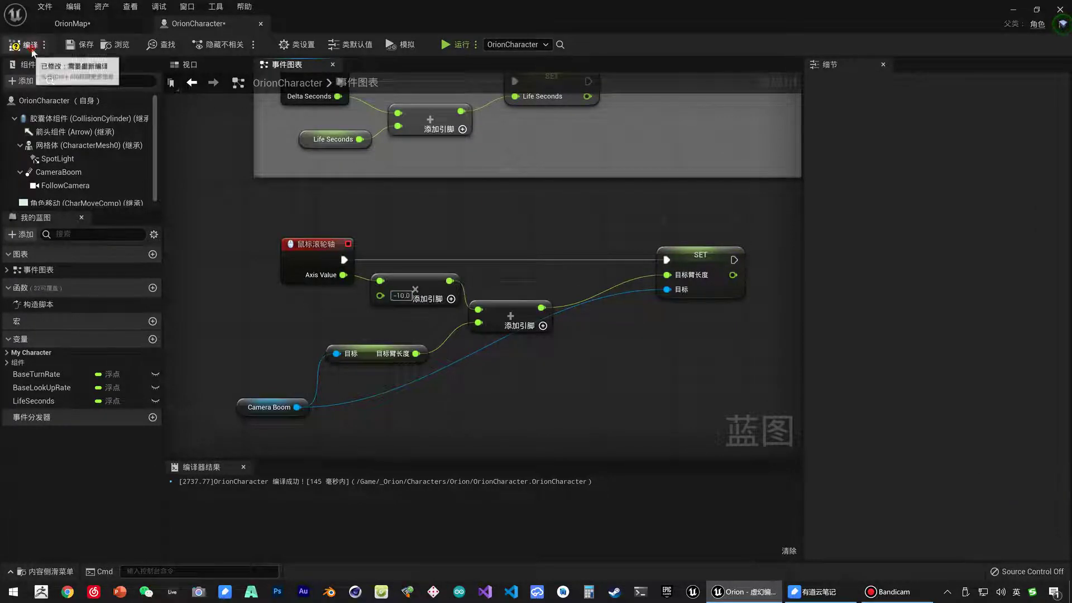
pyautogui.click(71, 23)
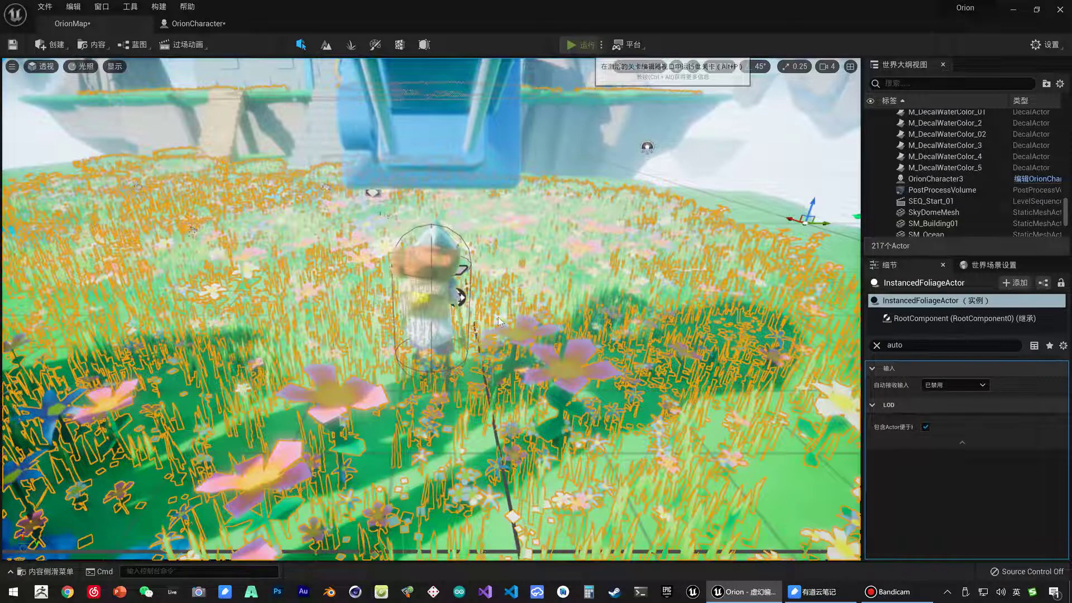
# - Play OrionMap and walk the character forward across the meadow toward the castle
pyautogui.hotkey('alt', 'p')
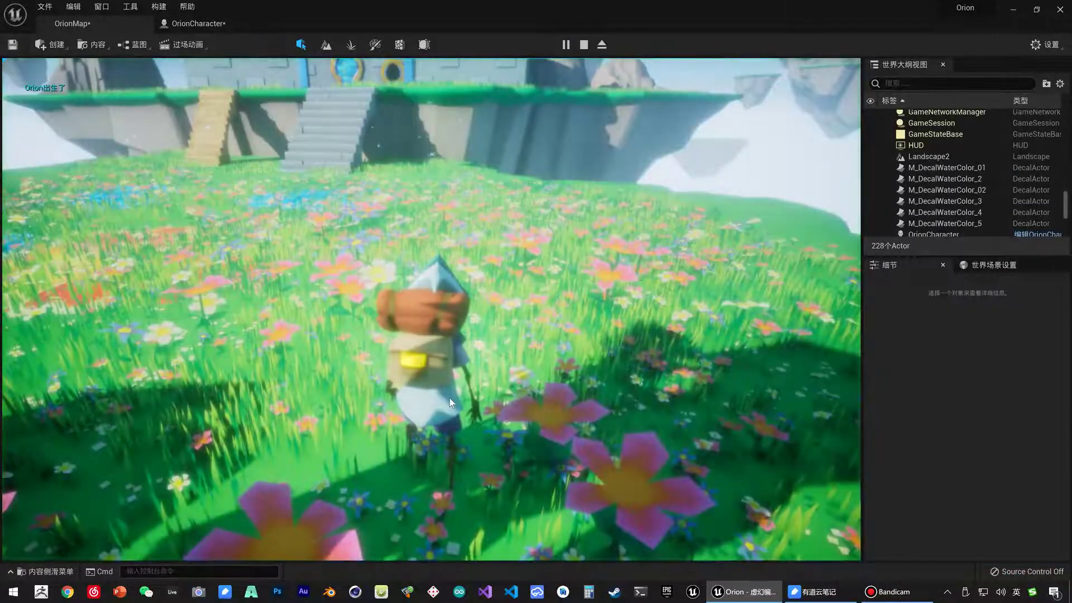
pyautogui.press('w')
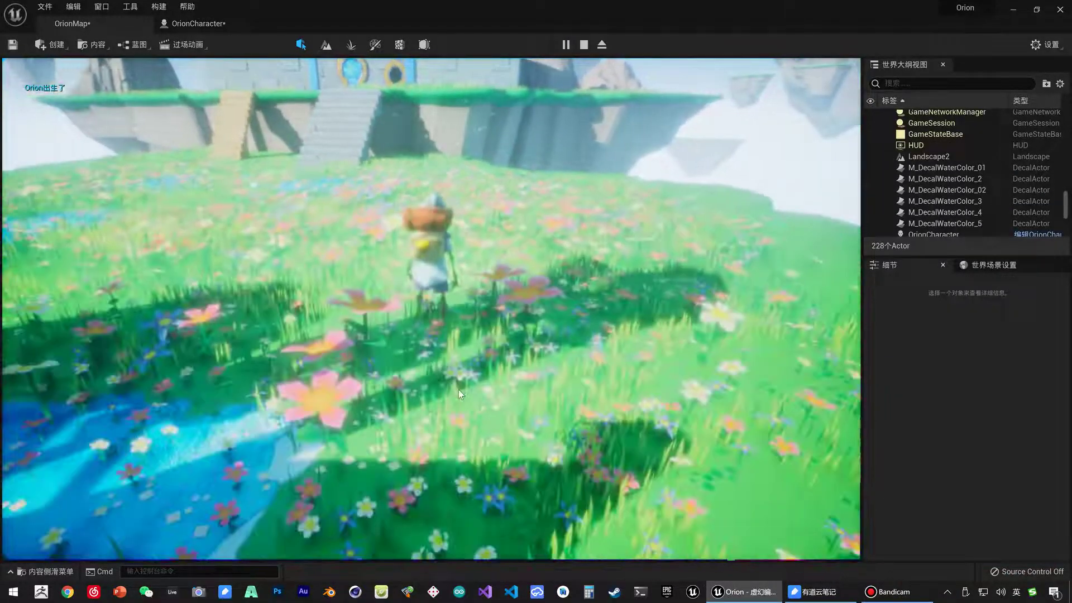
pyautogui.press('w')
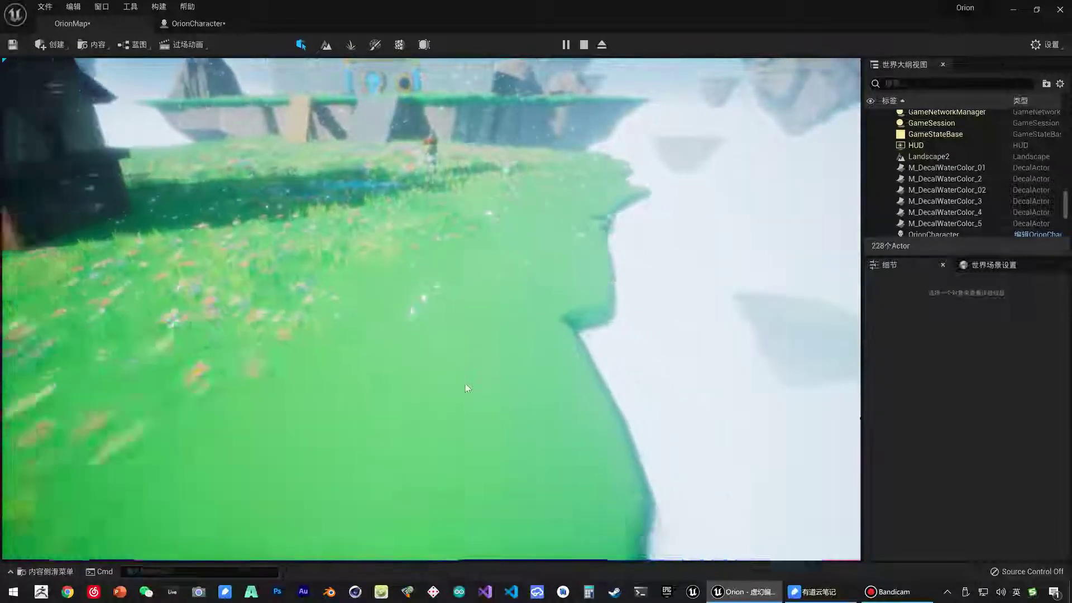
pyautogui.press('w')
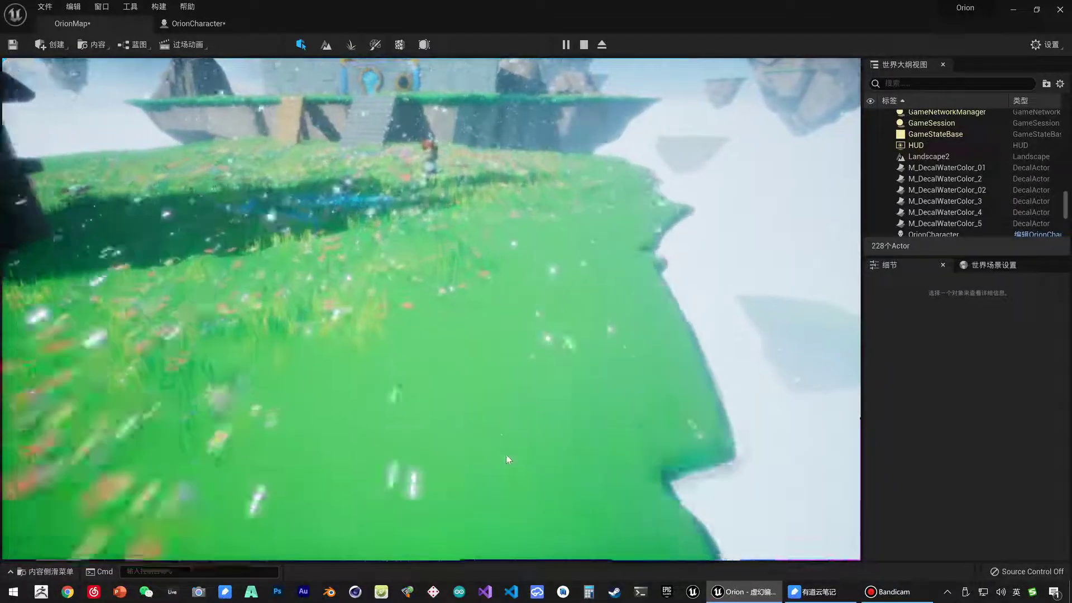
pyautogui.press('w')
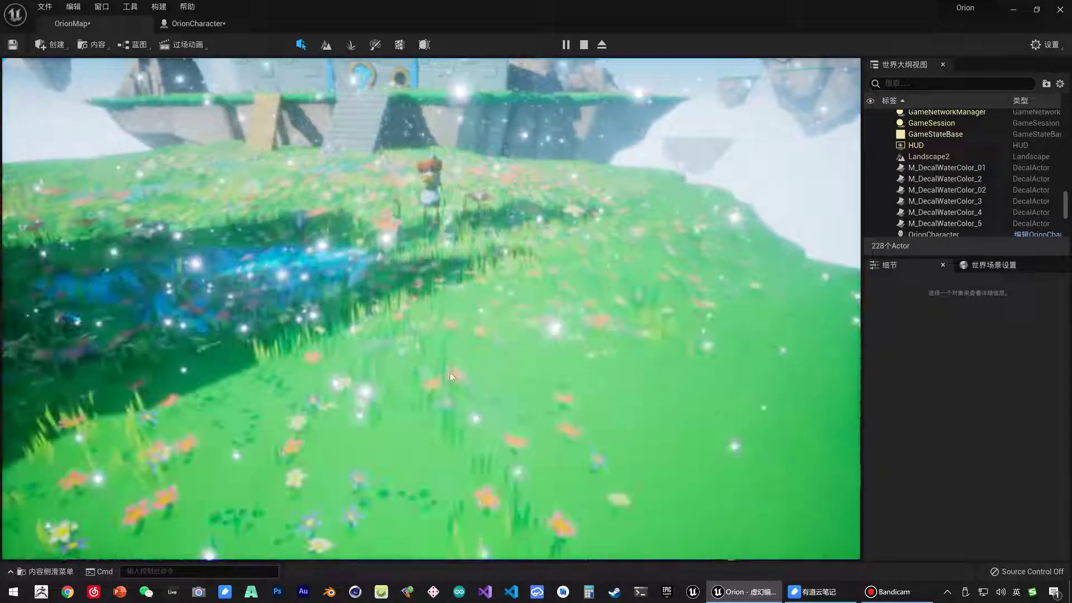
pyautogui.press('w')
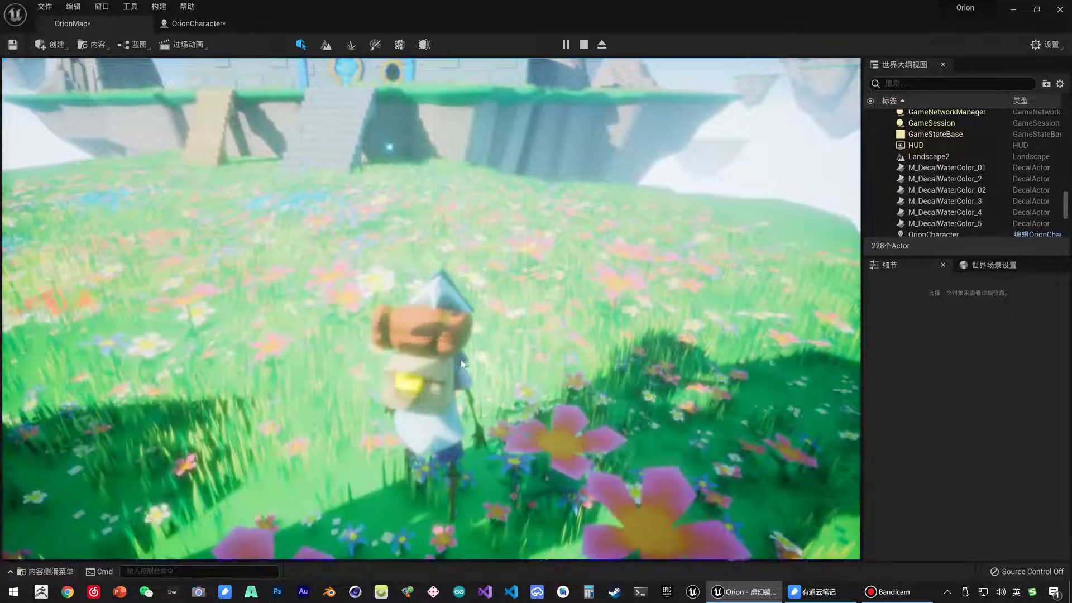
# - Walk the character back and forth and swing the camera low, then level behind it
pyautogui.press('w')
pyautogui.press('s')
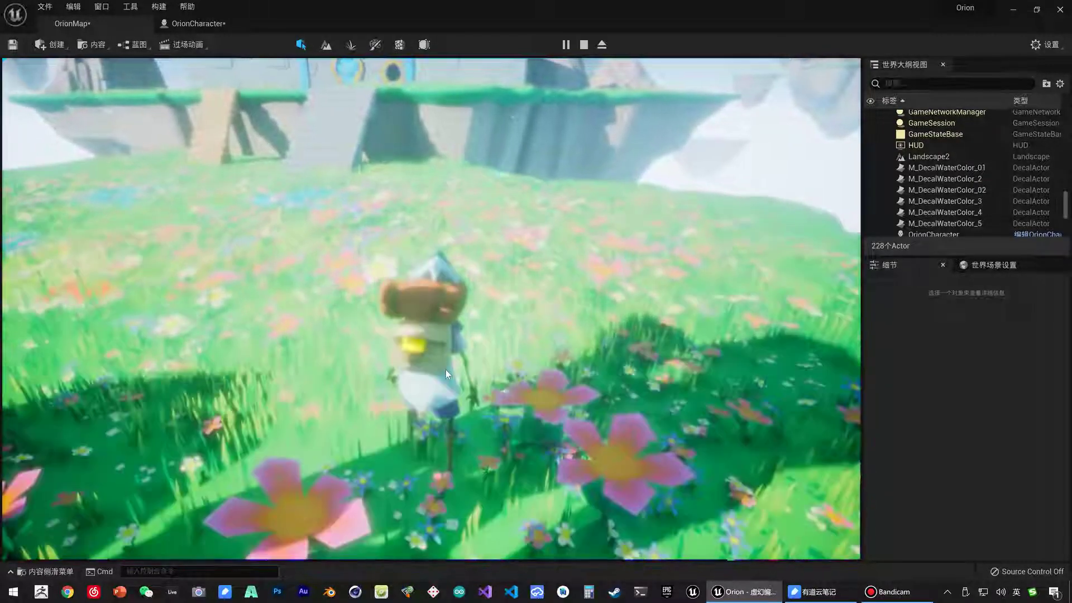
pyautogui.press('w')
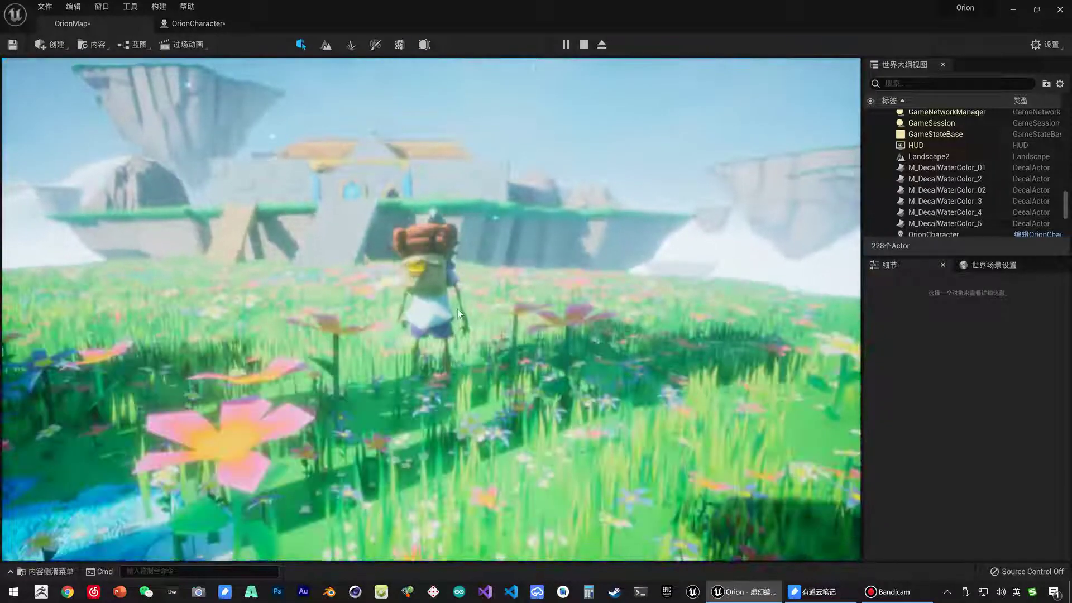
pyautogui.moveTo(458, 313); pyautogui.dragTo(470, 395)
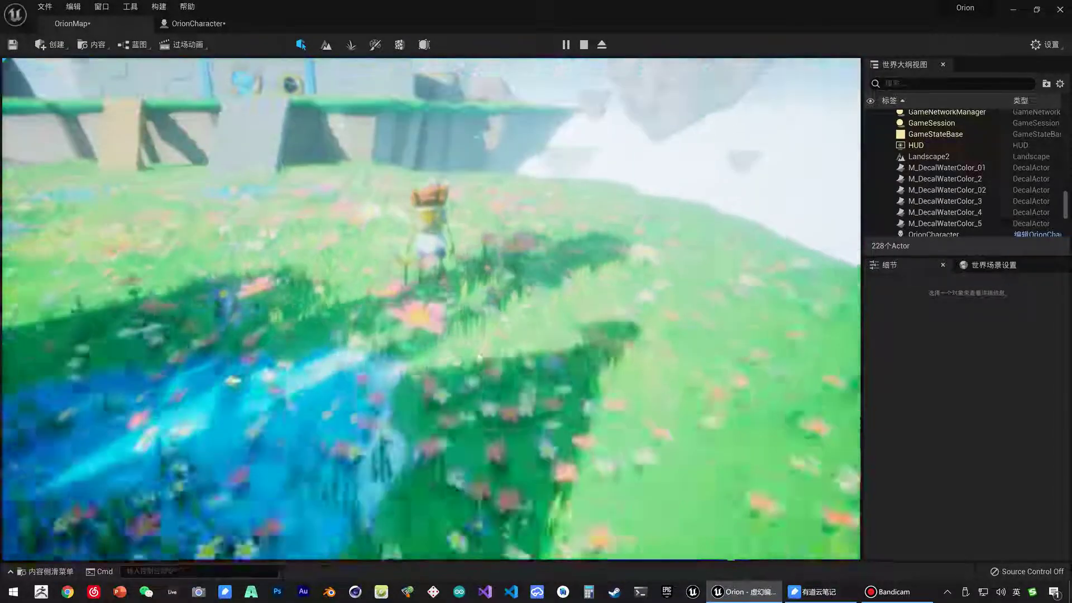
pyautogui.moveTo(479, 358)
pyautogui.mouseDown()
pyautogui.moveTo(481, 345)
pyautogui.moveTo(490, 374)
pyautogui.moveTo(451, 378)
pyautogui.mouseUp()
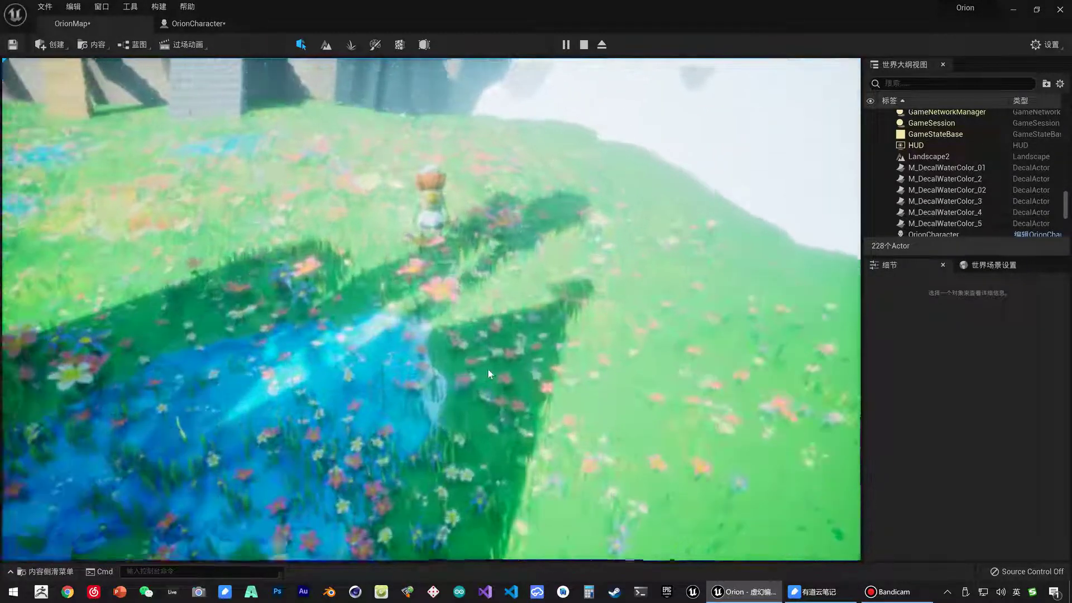